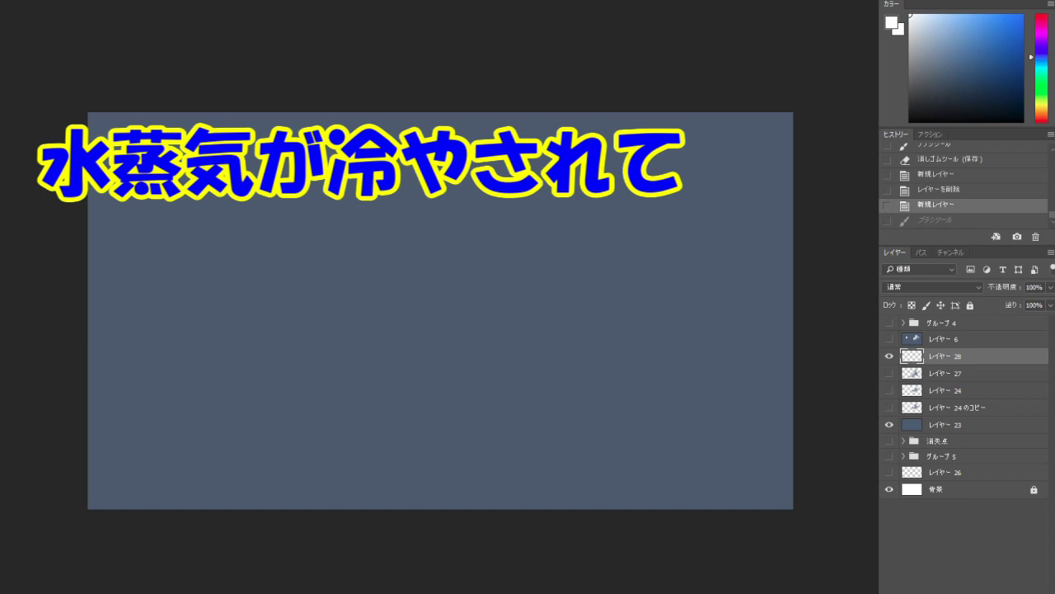
Step: Try painting a puffy white cloud at the upper centre of the canvas on レイヤー 28, and undo the strokes
mouse_move(442, 216)
left_mouse_down()
mouse_move(470, 136)
mouse_move(485, 193)
left_mouse_up()
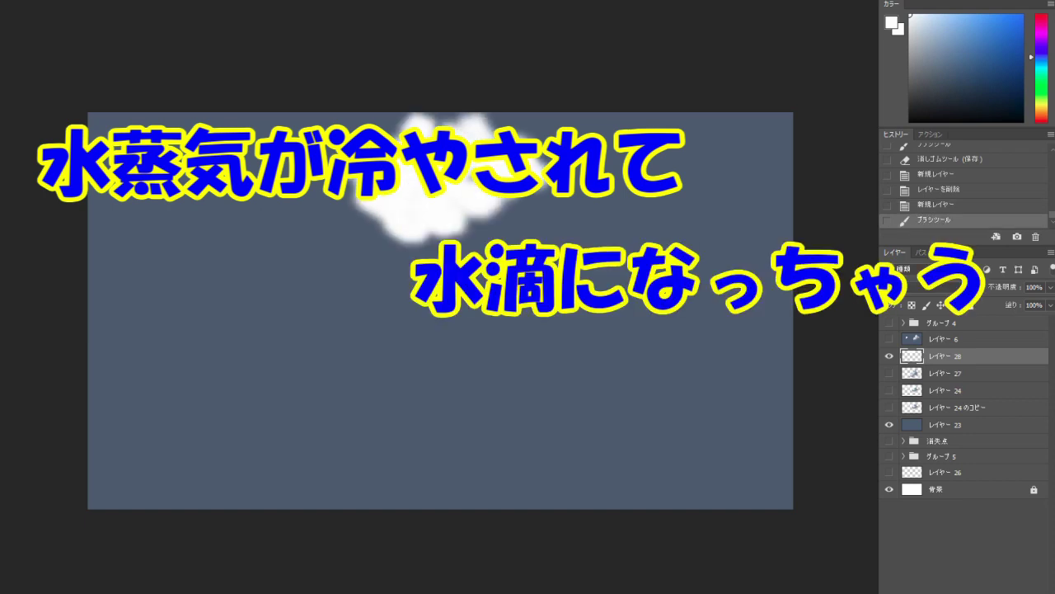
key("ctrl+z")
mouse_move(420, 144)
left_mouse_down()
mouse_move(445, 223)
mouse_move(416, 180)
mouse_move(375, 243)
mouse_move(460, 240)
left_mouse_up()
left_click(488, 208)
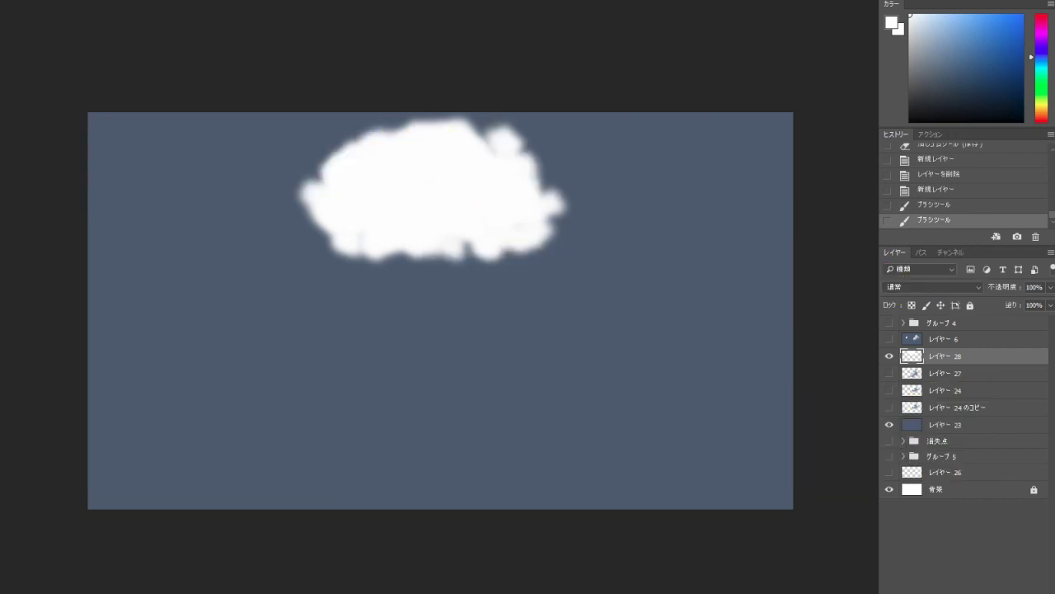
key("ctrl+alt+z")
key("ctrl+alt+z")
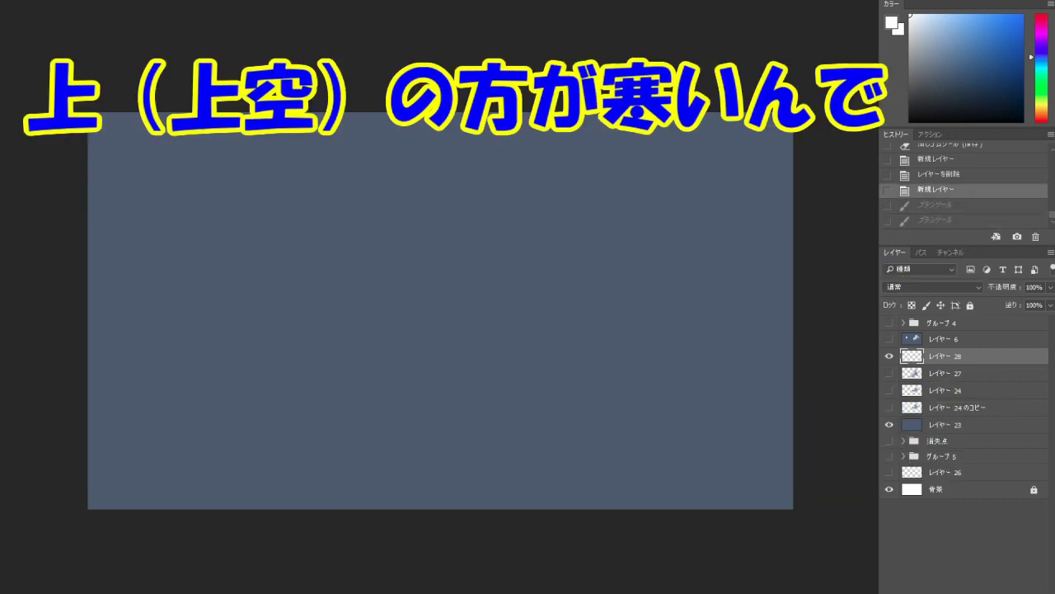
Step: Try painting a wide, flat white cloud across the upper left of the canvas, and undo the strokes
mouse_move(200, 183)
left_mouse_down()
mouse_move(165, 231)
mouse_move(510, 196)
left_mouse_up()
left_click_drag(397, 250, 342, 254)
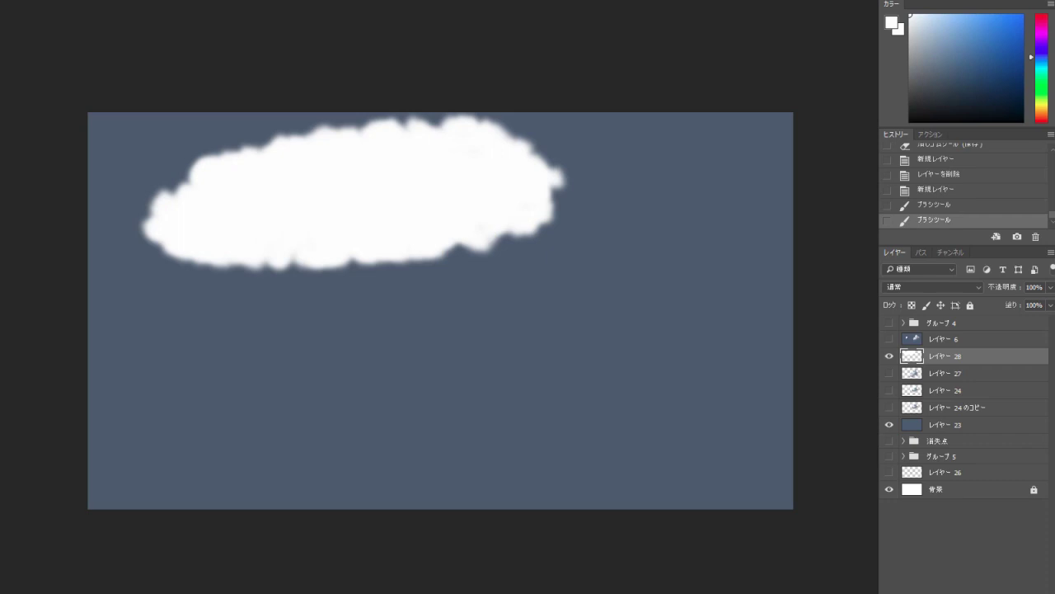
key("ctrl+alt+z")
key("ctrl+alt+z")
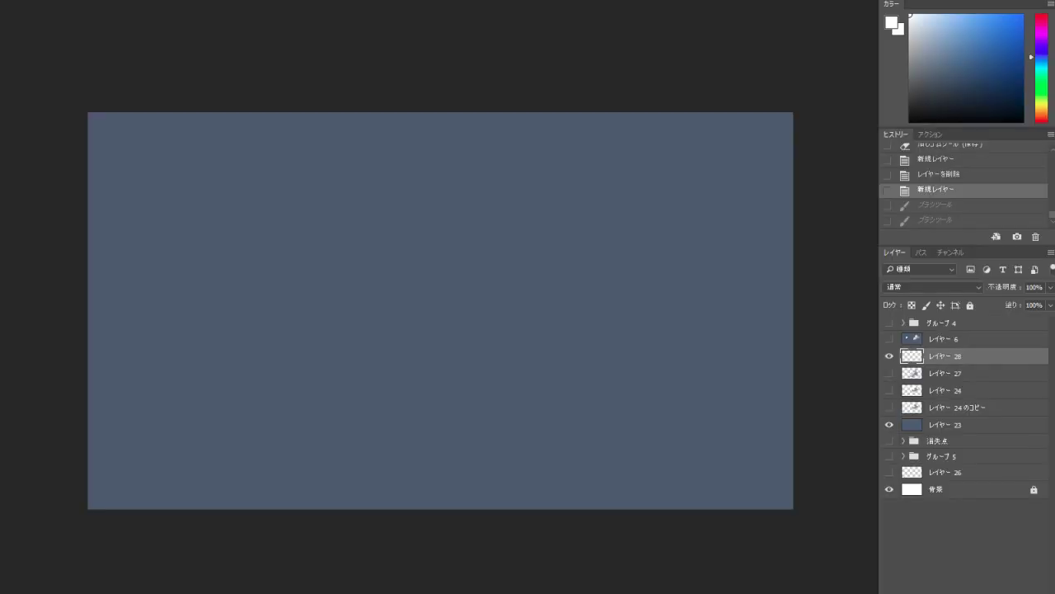
Step: Try painting a rising column that spreads into a cloud, and a round puff, undoing each one
mouse_move(412, 457)
left_mouse_down()
mouse_move(380, 247)
mouse_move(462, 210)
mouse_move(338, 239)
mouse_move(527, 223)
left_mouse_up()
left_click_drag(363, 210, 311, 243)
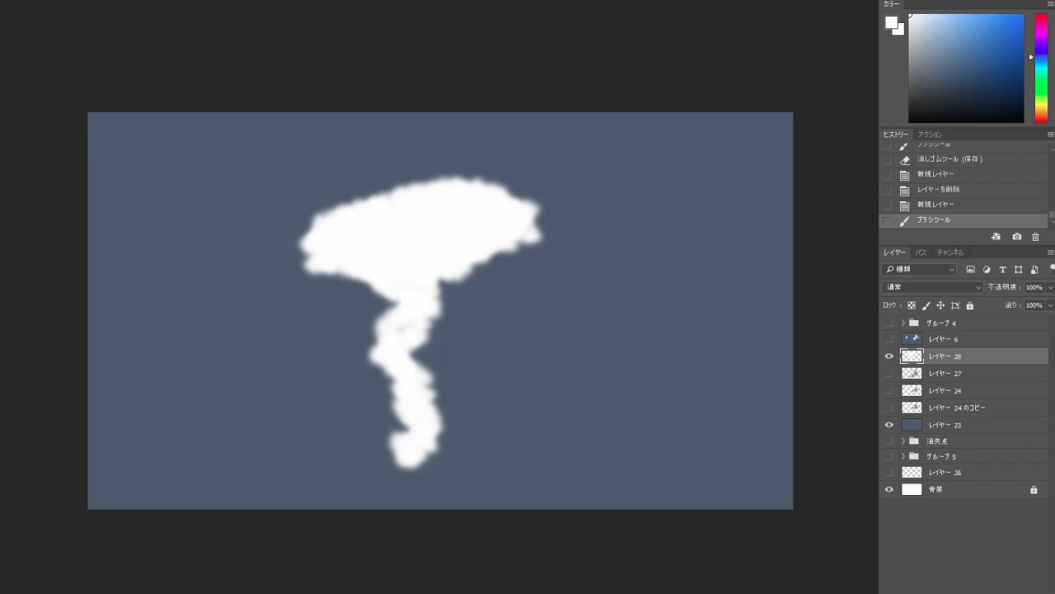
key("ctrl+z")
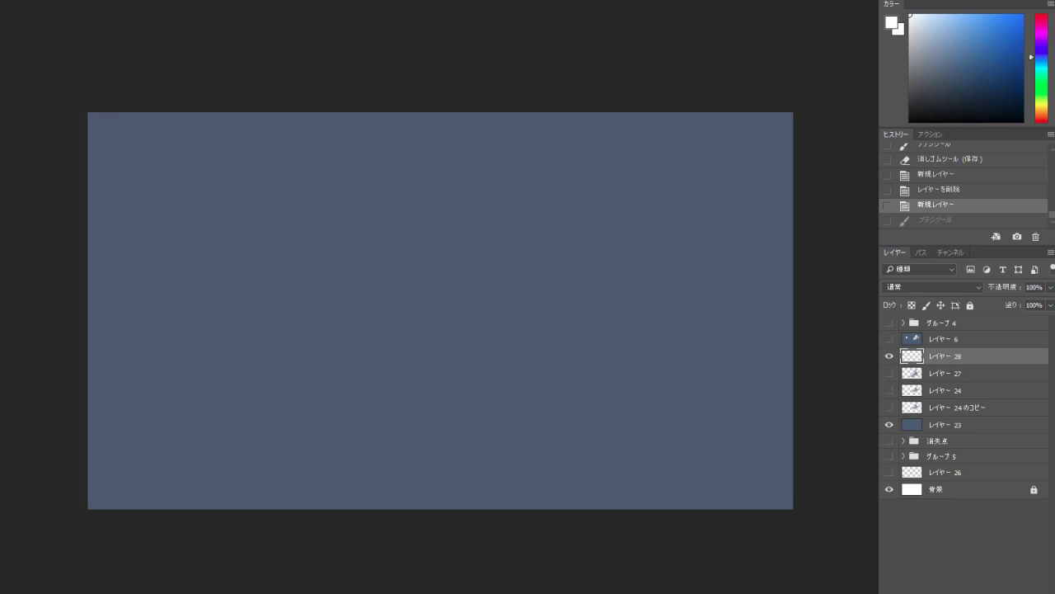
mouse_move(371, 323)
left_mouse_down()
mouse_move(408, 268)
mouse_move(326, 265)
mouse_move(412, 239)
left_mouse_up()
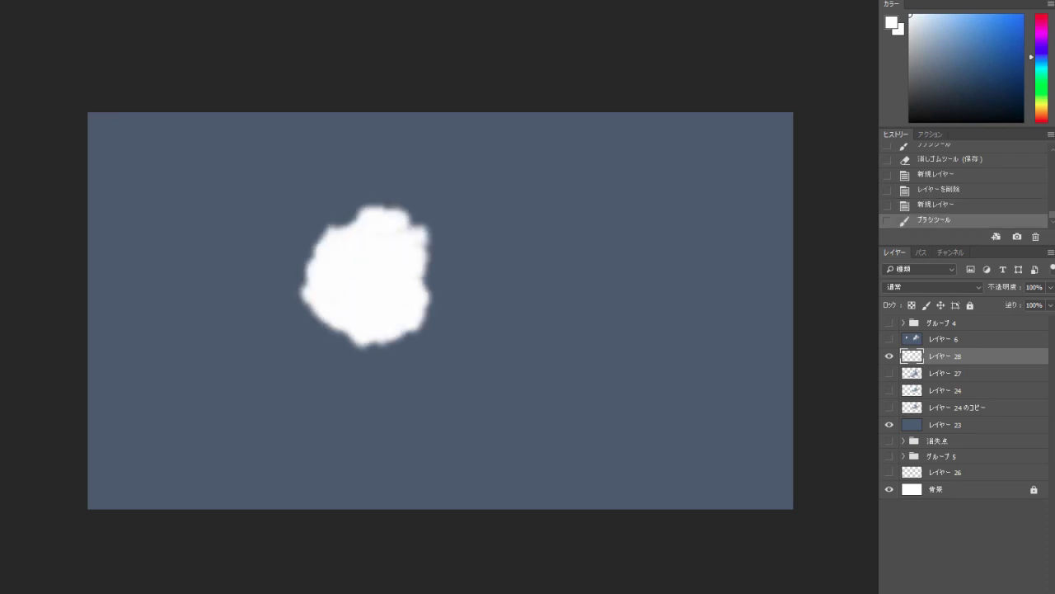
key("ctrl+z")
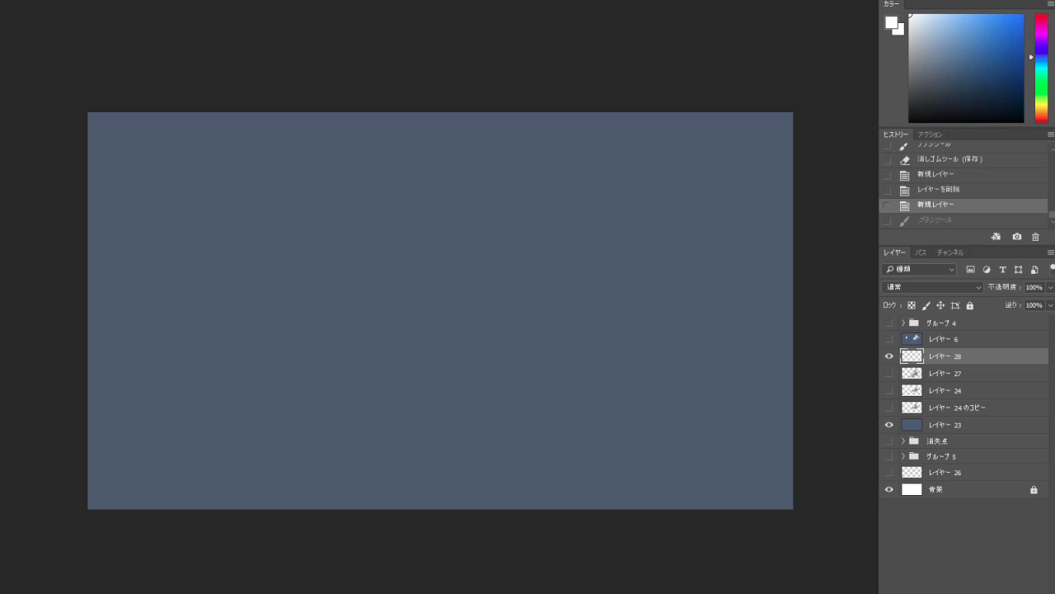
Step: Draw a straight white horizontal line across the canvas on レイヤー 28, slightly below the middle, with a 50 px hard round brush
right_click(517, 216)
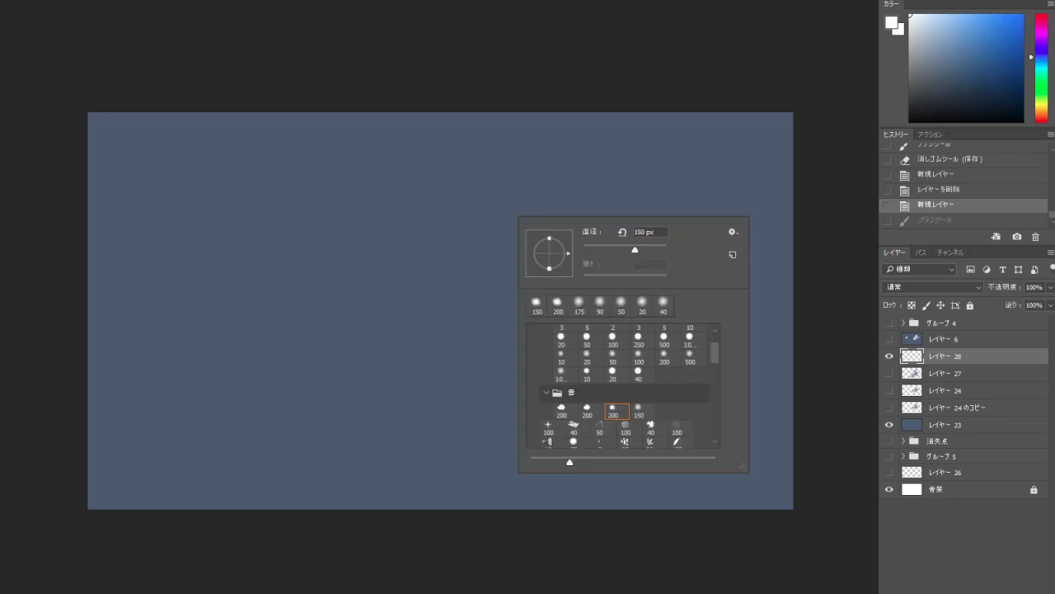
left_click(945, 338)
left_click(946, 356)
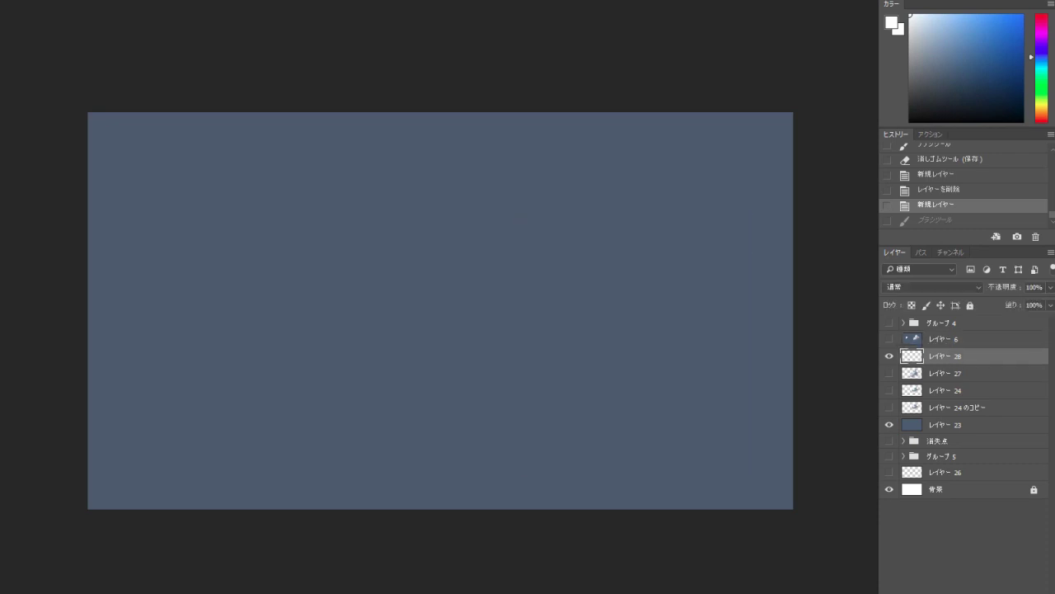
left_click_drag(87, 338, 784, 337)
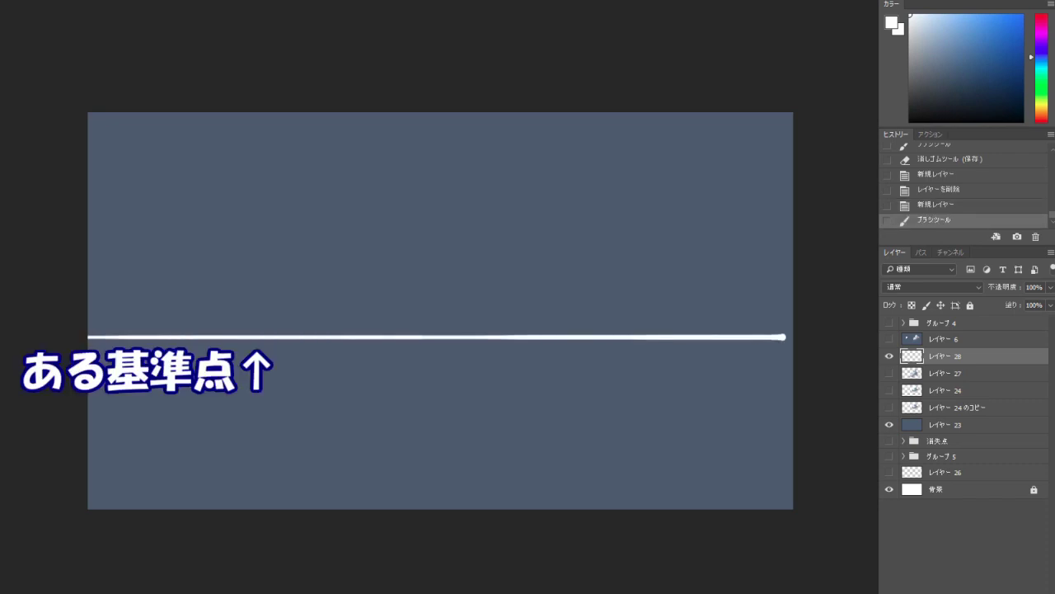
Step: Try scribbling white loops across the horizontal line near the canvas centre, and undo them
mouse_move(546, 393)
left_mouse_down()
mouse_move(497, 282)
mouse_move(565, 270)
mouse_move(588, 334)
left_mouse_up()
key("ctrl+z")
mouse_move(498, 362)
left_mouse_down()
mouse_move(426, 327)
mouse_move(429, 272)
mouse_move(553, 314)
mouse_move(461, 326)
mouse_move(528, 297)
left_mouse_up()
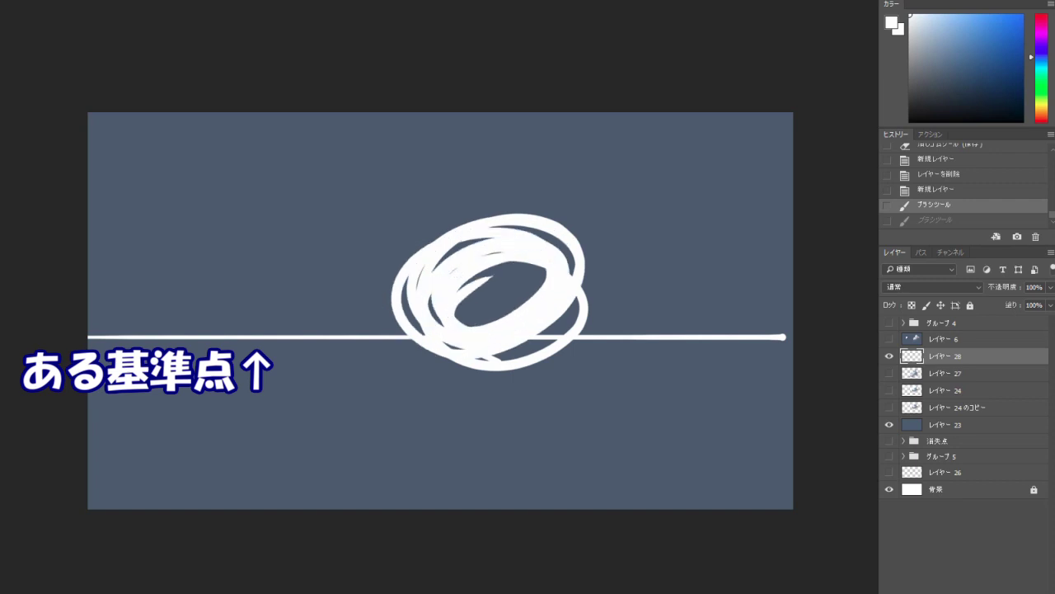
key("ctrl+z")
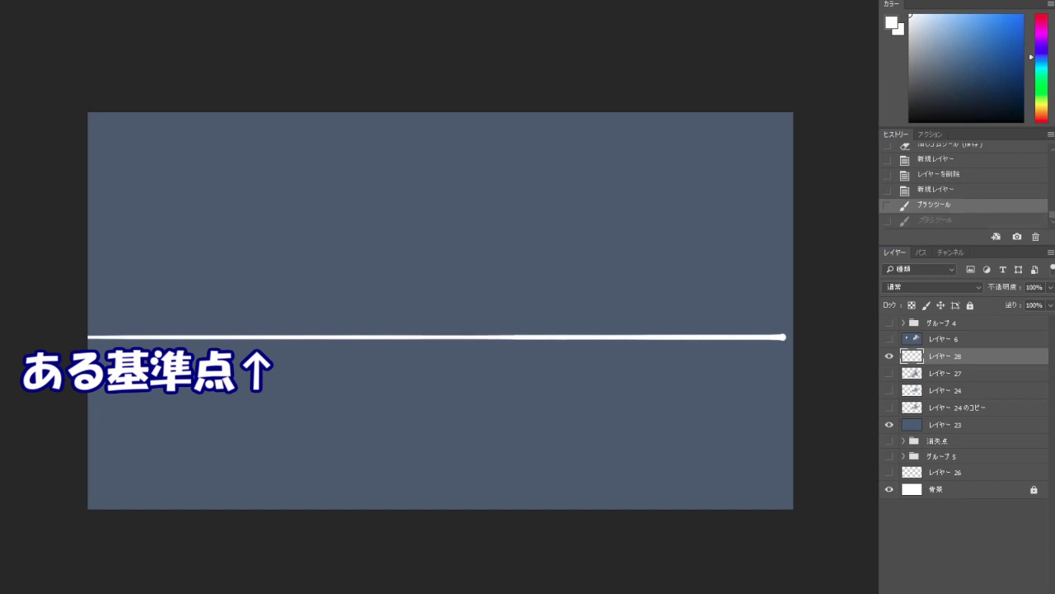
Step: Switch to the 200 px soft cloud brush preset from the 雲 group
right_click(784, 337)
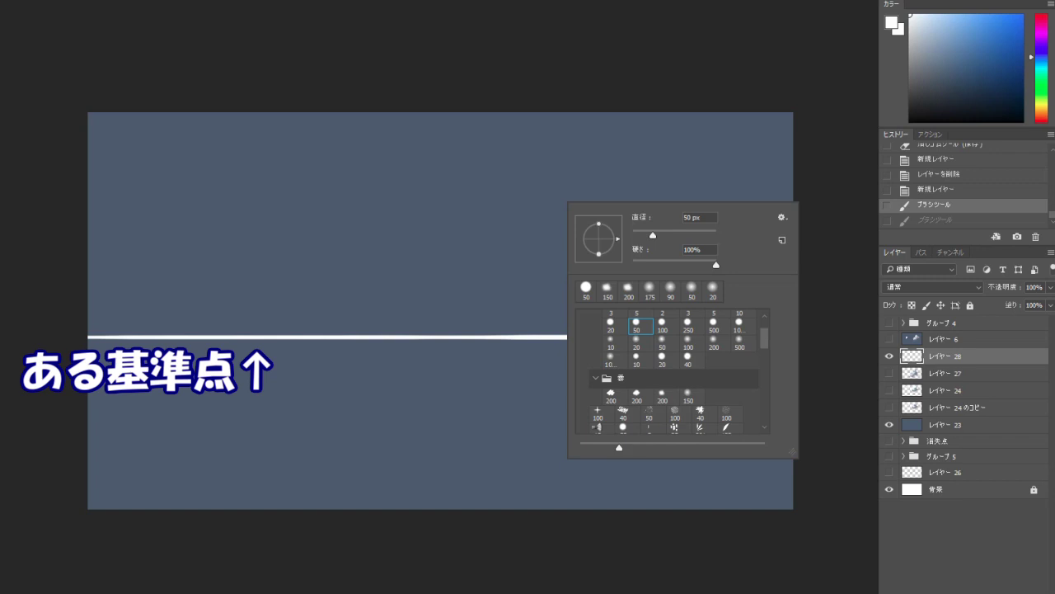
left_click(628, 290)
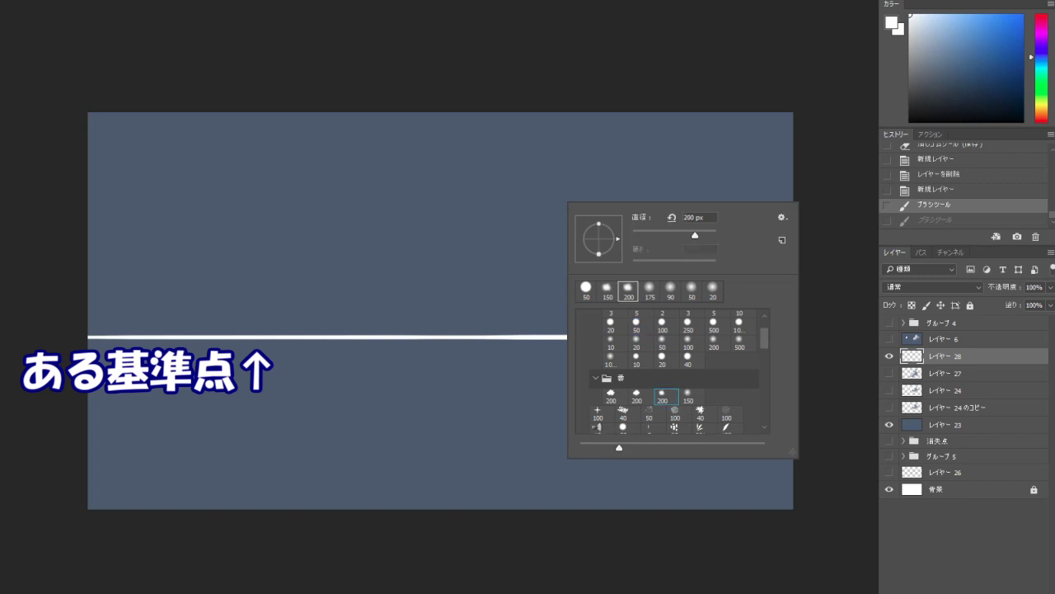
key("Return")
Step: Try painting white cloud puffs rising through and above the horizontal line, undoing each attempt
left_click_drag(494, 355, 468, 236)
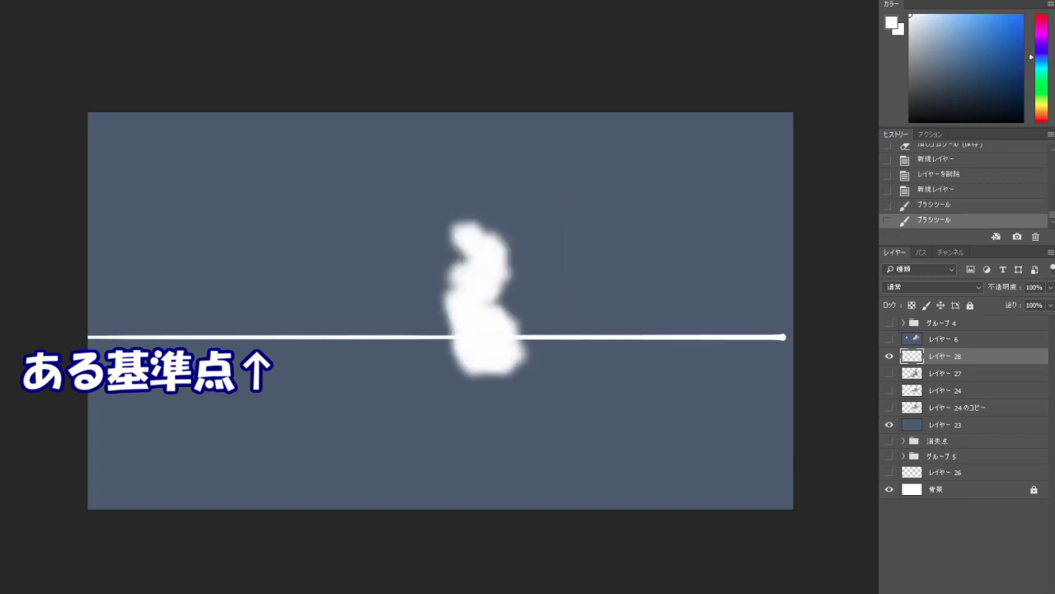
key("ctrl+z")
mouse_move(421, 169)
left_mouse_down()
mouse_move(444, 317)
mouse_move(437, 452)
mouse_move(375, 157)
mouse_move(277, 330)
left_mouse_up()
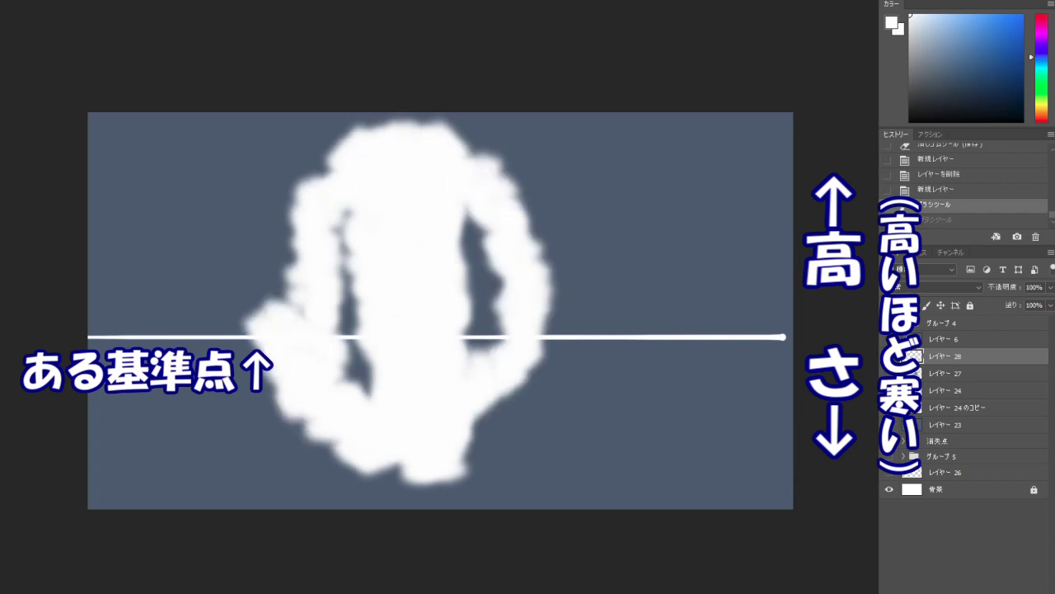
left_click_drag(507, 314, 494, 148)
key("ctrl+z")
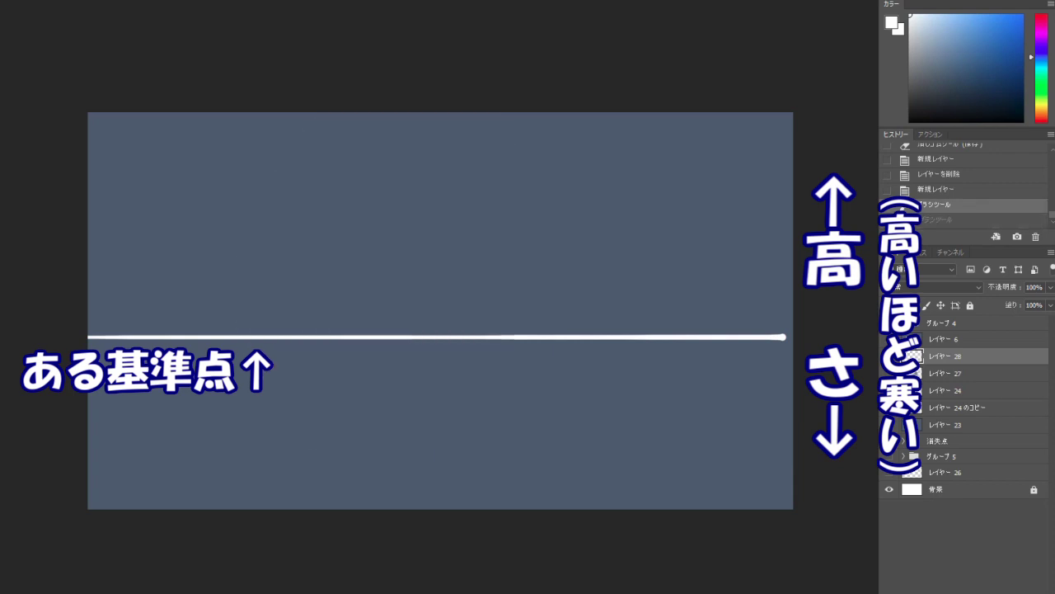
left_click_drag(524, 330, 532, 260)
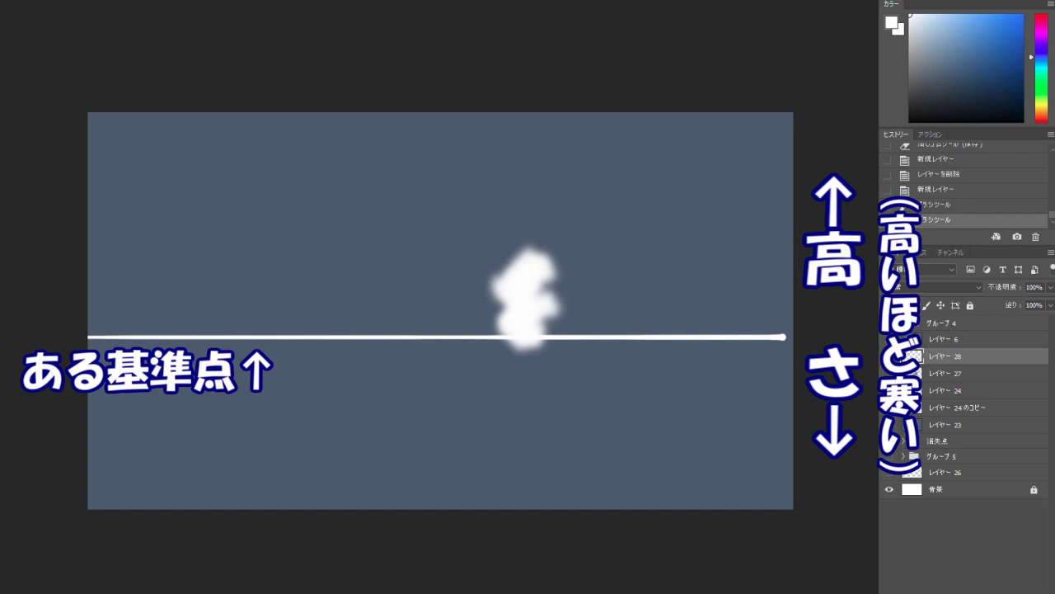
key("ctrl+z")
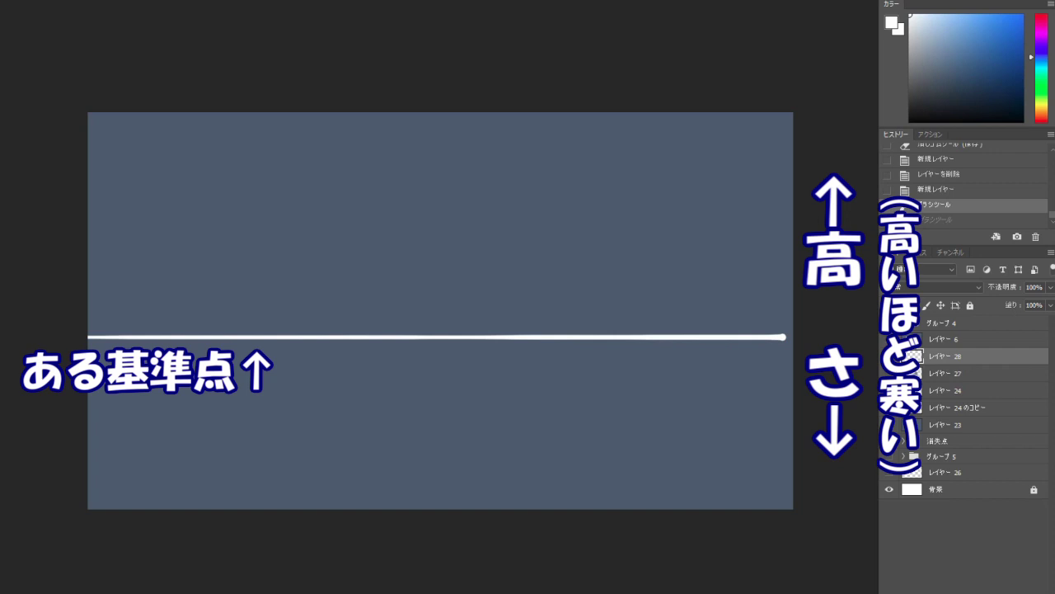
Step: Try painting a white cloud just above the horizontal line plus puffs below and along it, and undo all of them
mouse_move(470, 317)
left_mouse_down()
mouse_move(507, 273)
mouse_move(569, 280)
mouse_move(449, 330)
left_mouse_up()
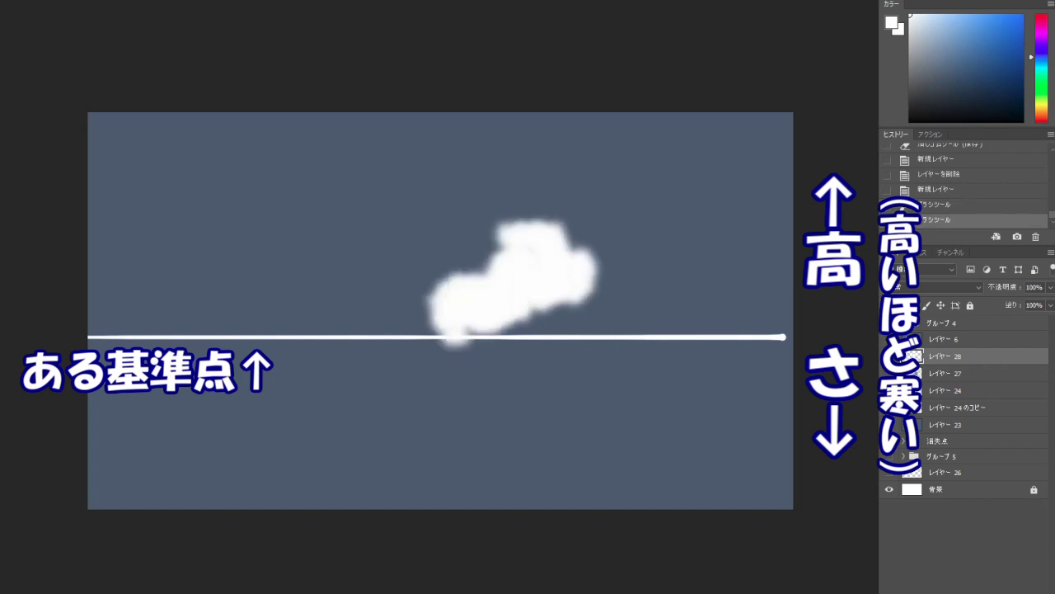
left_click_drag(333, 359, 339, 449)
left_click_drag(363, 419, 381, 438)
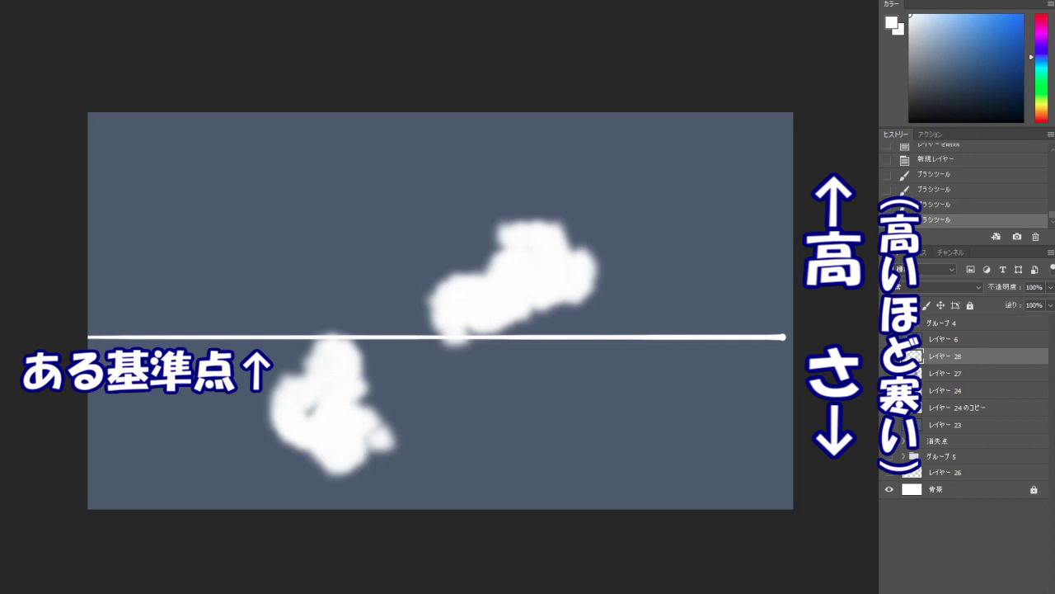
key("ctrl+alt+z")
key("ctrl+alt+z")
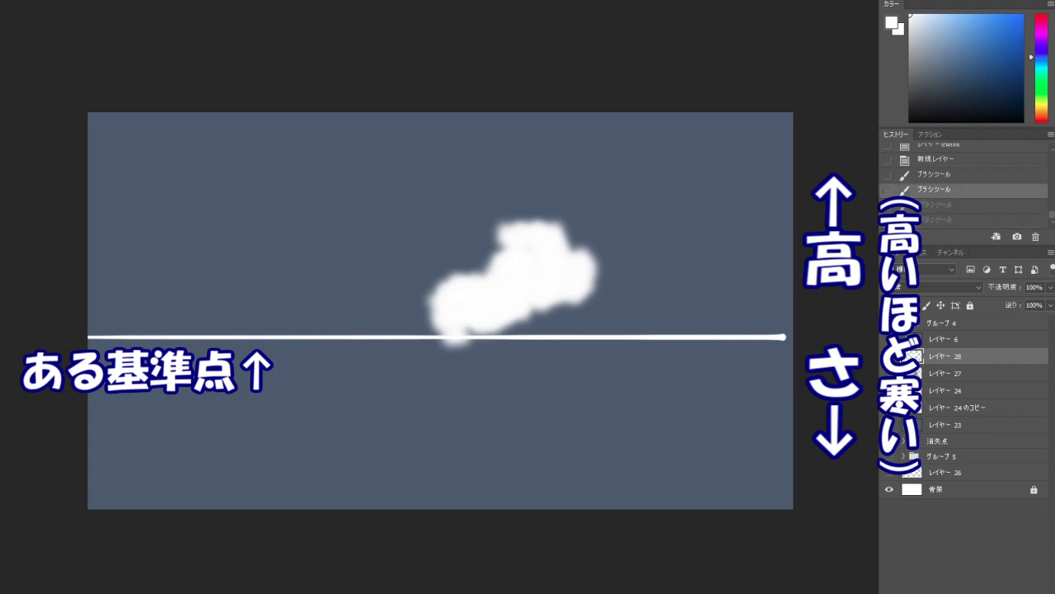
left_click_drag(337, 340, 334, 449)
key("ctrl+alt+z")
mouse_move(528, 318)
left_mouse_down()
mouse_move(516, 342)
mouse_move(494, 350)
mouse_move(589, 309)
left_mouse_up()
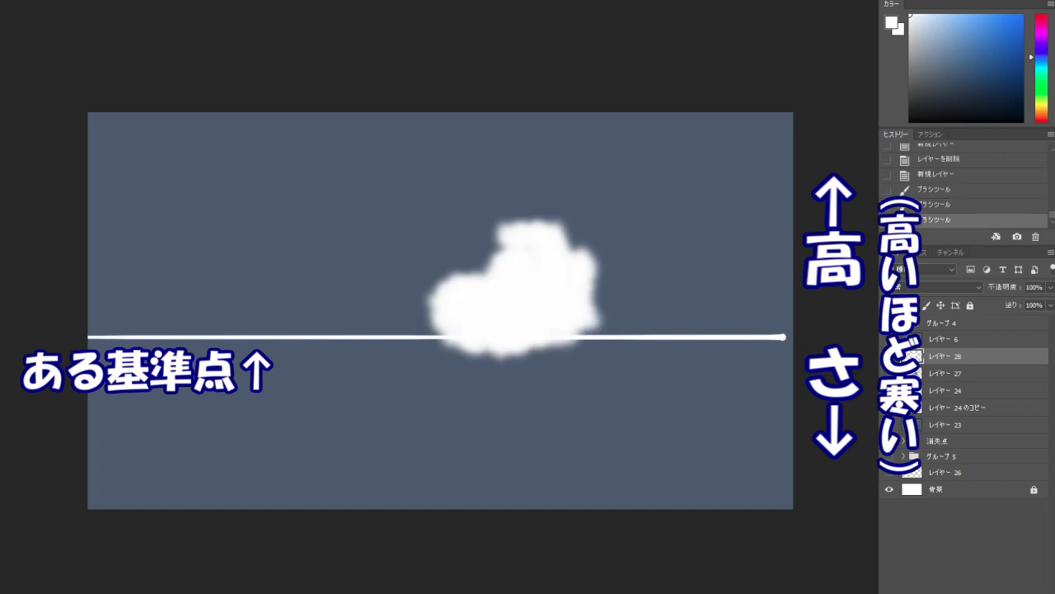
key("ctrl+alt+z")
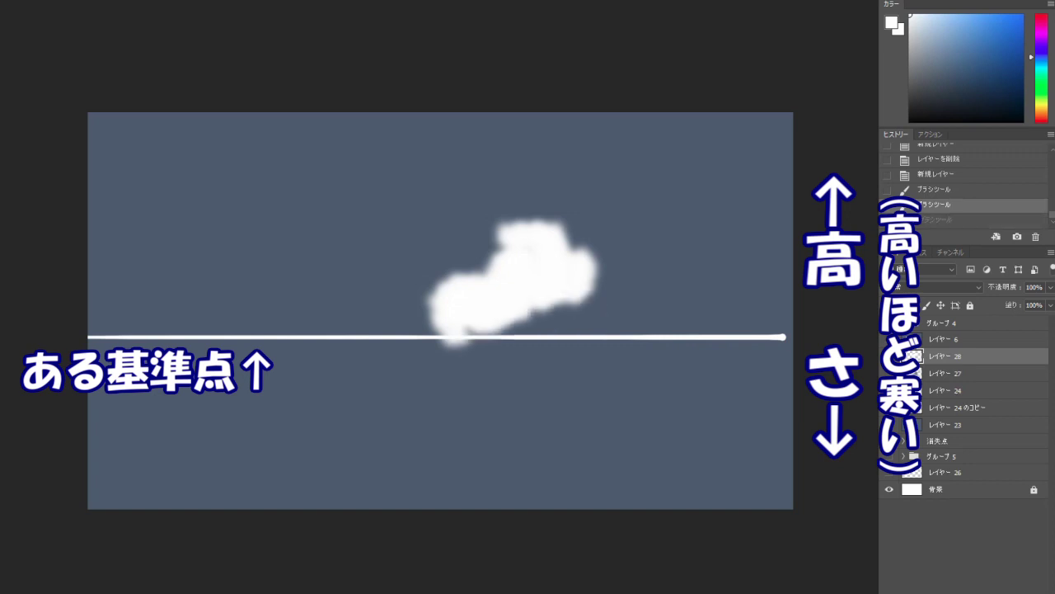
key("ctrl+alt+z")
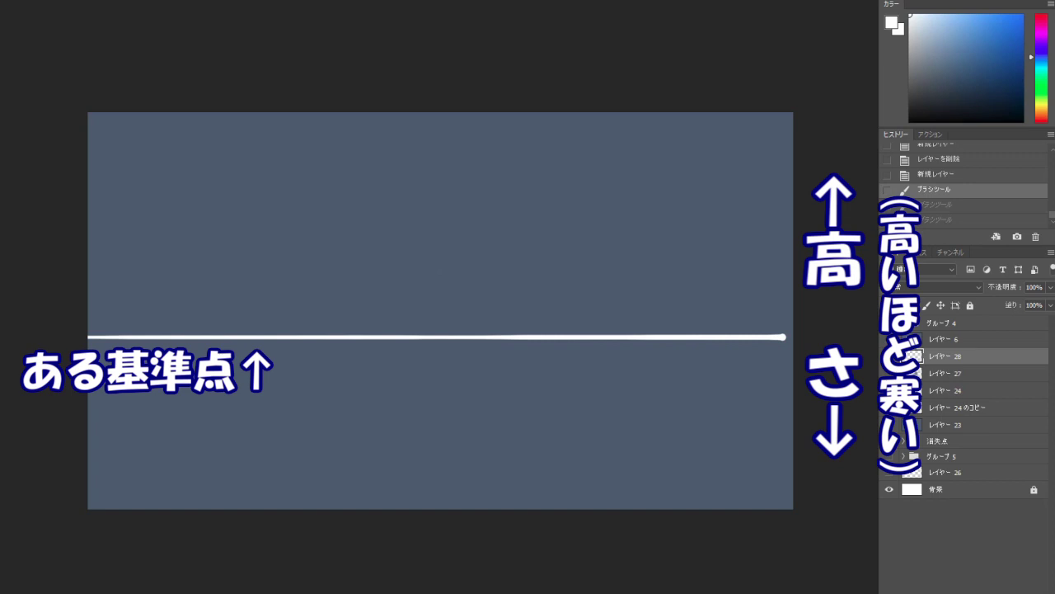
Step: Paint a large white cloud that rises from below the horizontal line and spreads out above it, right of centre
left_click_drag(486, 453, 494, 446)
mouse_move(488, 425)
left_mouse_down()
mouse_move(509, 442)
mouse_move(487, 379)
mouse_move(520, 396)
mouse_move(515, 350)
mouse_move(480, 336)
mouse_move(499, 320)
mouse_move(445, 284)
mouse_move(561, 231)
mouse_move(569, 387)
mouse_move(528, 206)
mouse_move(635, 289)
mouse_move(614, 305)
mouse_move(639, 321)
mouse_move(548, 186)
mouse_move(524, 185)
left_mouse_up()
key("ctrl+alt+z")
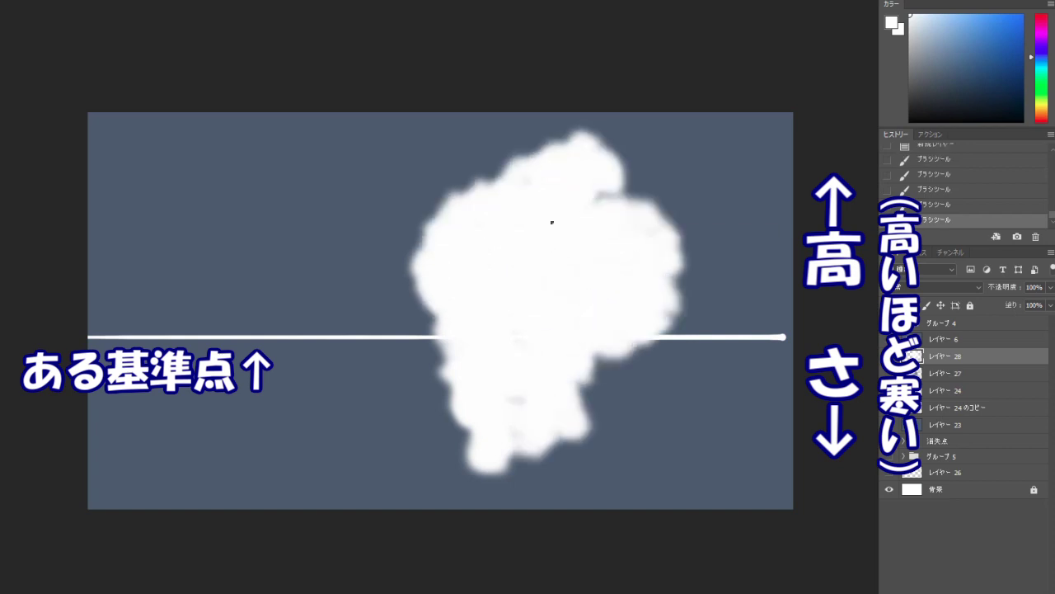
Step: Erase the part of the cloud below the horizontal line for a flat base, and toggle レイヤー 28 off and on
right_click(552, 222)
left_click(650, 416)
mouse_move(449, 362)
left_mouse_down()
mouse_move(577, 384)
mouse_move(491, 472)
mouse_move(490, 355)
mouse_move(380, 340)
mouse_move(734, 338)
left_mouse_up()
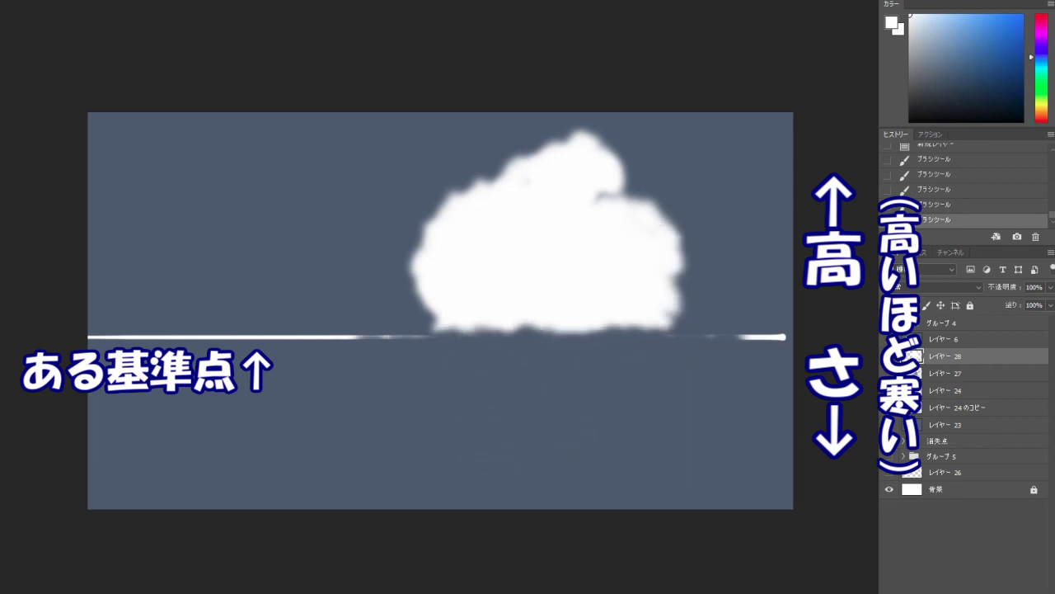
left_click(889, 356)
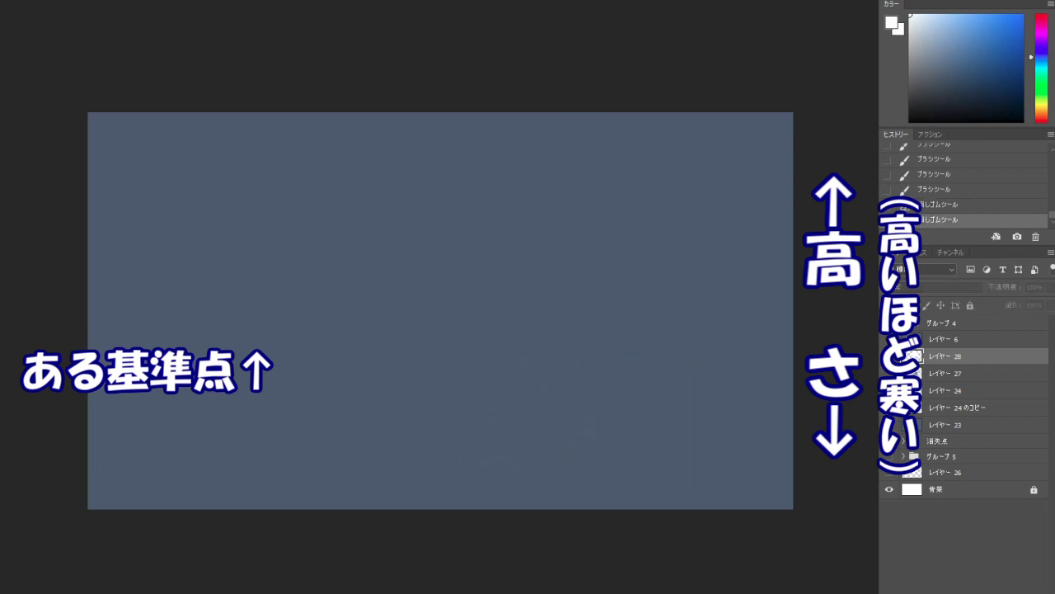
key("ctrl+comma")
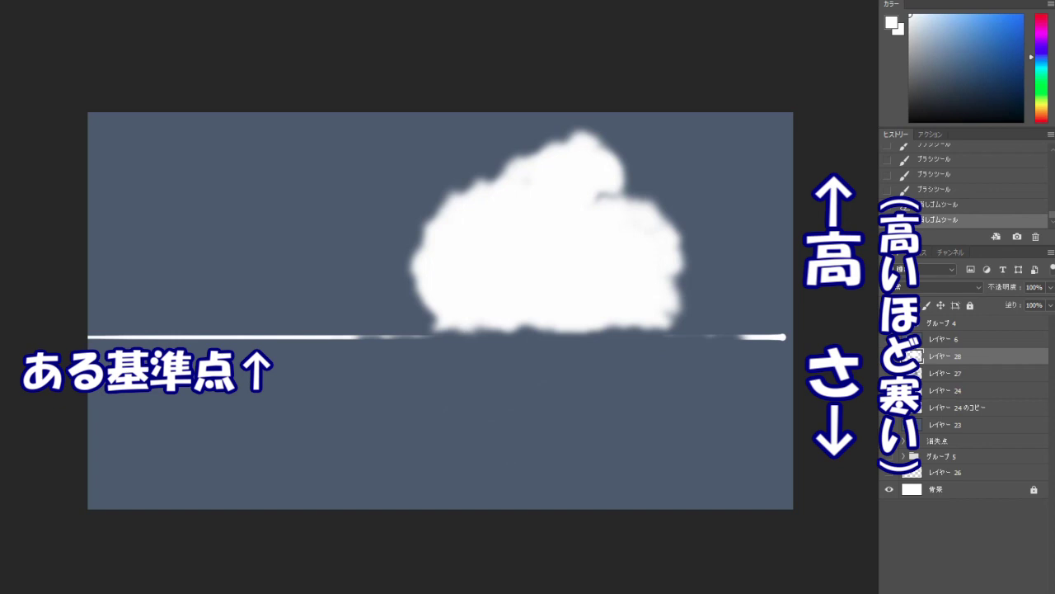
Step: Sample the cloud's white, try shading its base with a light gray, and undo the stroke
left_click(497, 297, "alt")
left_click(497, 296, "alt")
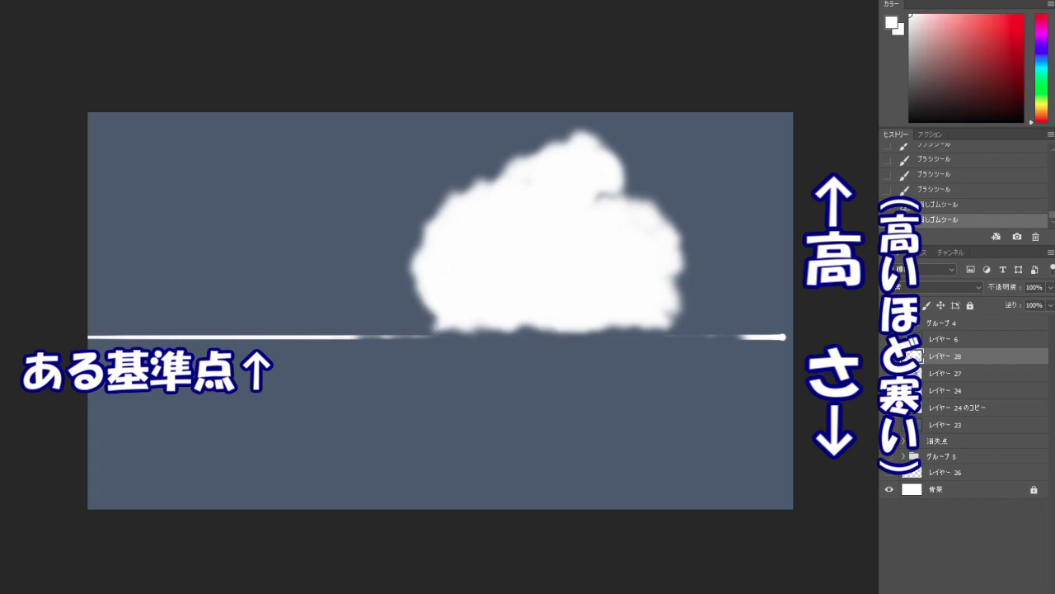
left_click(910, 35)
mouse_move(453, 322)
left_mouse_down()
mouse_move(609, 298)
mouse_move(617, 330)
left_mouse_up()
key("ctrl+z")
Step: Sample the blue background, adjust the colour to a lighter bluish gray, and paint a shadow along the cloud's base
left_click(527, 388, "alt")
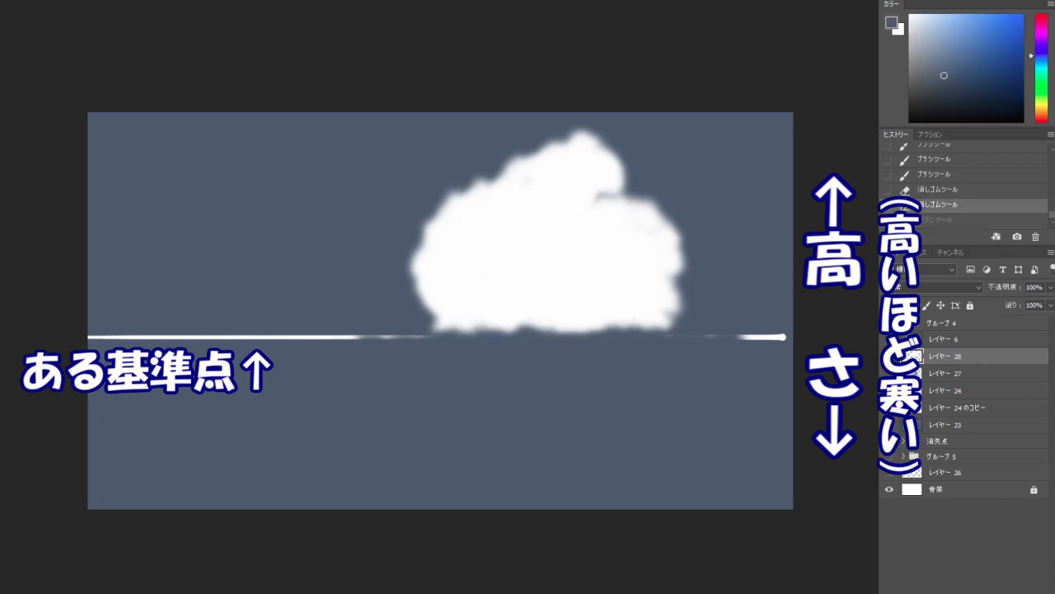
left_click(915, 50)
left_click_drag(456, 320, 633, 303)
Step: Reshape the edge between light and shadow by painting alternately with white and gray sampled from the cloud
left_click(569, 247, "alt")
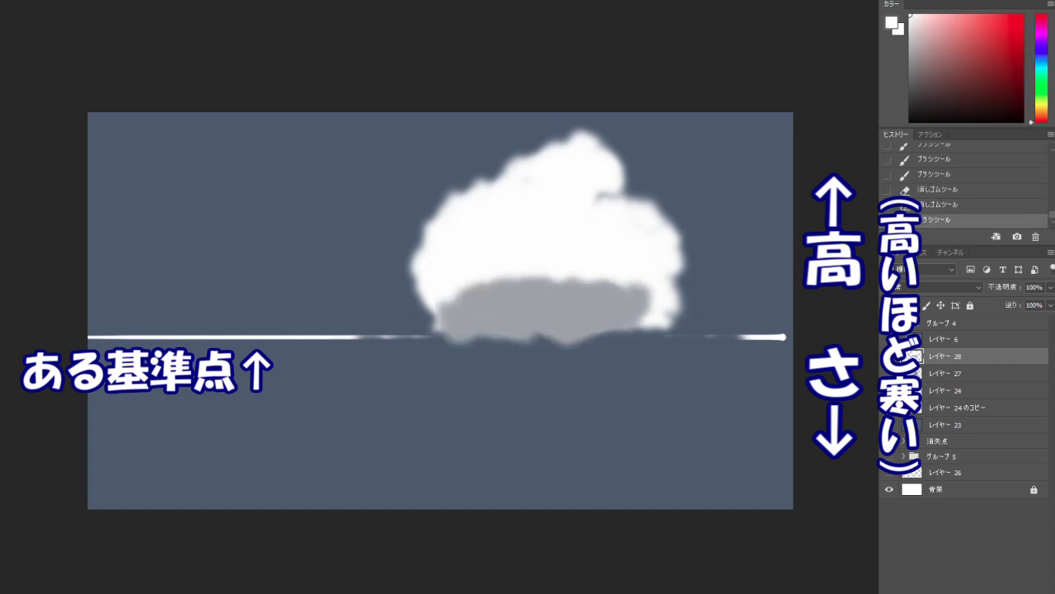
left_click_drag(451, 298, 627, 295)
left_click(536, 323, "alt")
left_click_drag(504, 310, 623, 293)
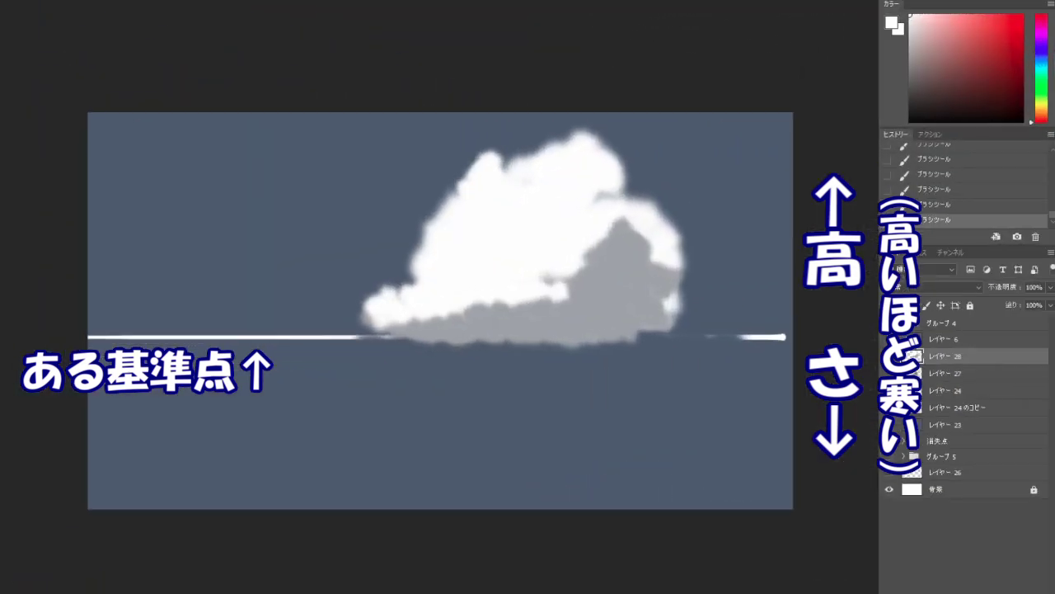
Step: Carve lumps into the cloud's upper edge with a 125 px eraser brush and repaint the top in white
left_click_drag(524, 152, 557, 148)
key("e")
right_click(546, 139)
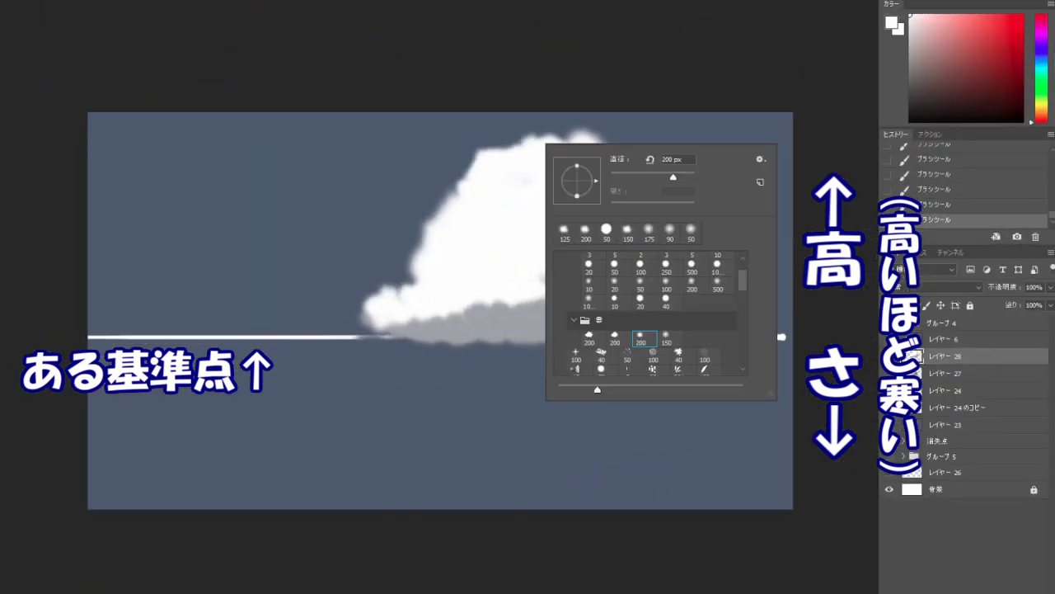
left_click(564, 233)
mouse_move(452, 191)
left_mouse_down()
mouse_move(587, 134)
mouse_move(613, 149)
mouse_move(499, 156)
mouse_move(534, 147)
left_mouse_up()
key("b")
mouse_move(474, 188)
left_mouse_down()
mouse_move(540, 139)
mouse_move(579, 141)
mouse_move(625, 183)
mouse_move(615, 192)
left_mouse_up()
Step: Trim the cloud's upper contour into rounded billows by erasing, and undo a stray white dab near its peak
key("e")
key("b")
key("e")
mouse_move(546, 128)
left_mouse_down()
mouse_move(516, 144)
mouse_move(480, 189)
left_mouse_up()
key("b")
left_click(473, 154)
key("ctrl+z")
key("e")
mouse_move(485, 183)
left_mouse_down()
mouse_move(423, 238)
mouse_move(478, 211)
left_mouse_up()
Step: Reshape the boundary of the base shadow with gray and white sampled from the cloud
key("b")
left_click(454, 324, "alt")
mouse_move(414, 296)
left_mouse_down()
mouse_move(495, 310)
mouse_move(564, 285)
left_mouse_up()
left_click(487, 268, "alt")
left_click_drag(446, 285, 623, 288)
left_click(644, 302, "alt")
left_click_drag(561, 299, 635, 284)
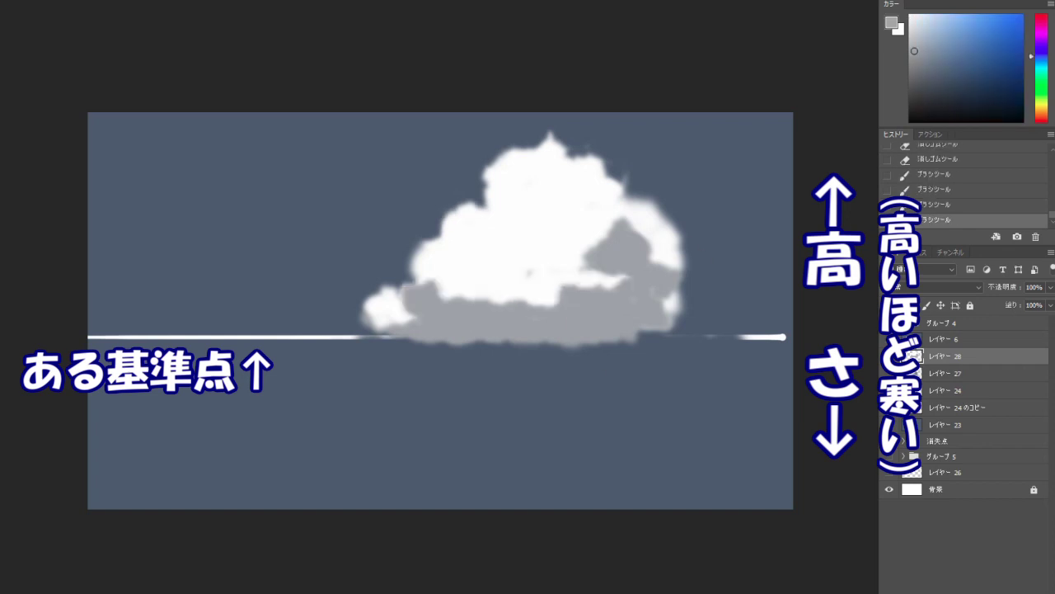
Step: Extend the gray shadow along the base and up the cloud's right part with the soft 150 px brush, undoing the first oversized stroke
right_click(664, 230)
left_click(782, 423)
mouse_move(510, 325)
left_mouse_down()
mouse_move(612, 348)
mouse_move(657, 325)
left_mouse_up()
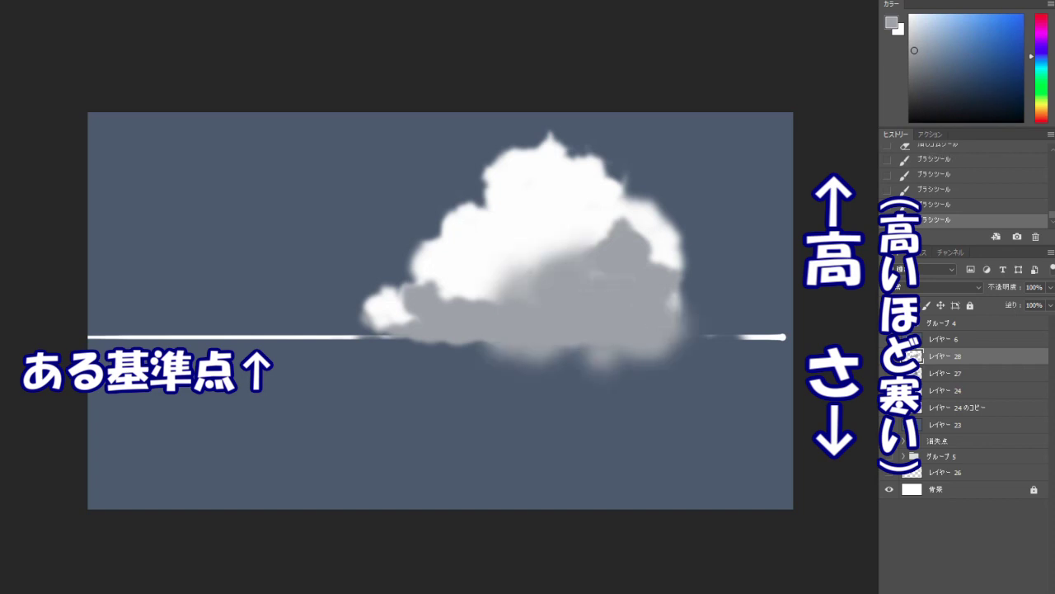
key("ctrl+z")
mouse_move(547, 322)
left_mouse_down()
mouse_move(604, 302)
mouse_move(635, 318)
mouse_move(479, 324)
left_mouse_up()
mouse_move(609, 299)
left_mouse_down()
mouse_move(564, 286)
mouse_move(630, 238)
left_mouse_up()
left_click(521, 276, "alt")
left_click(592, 296, "alt")
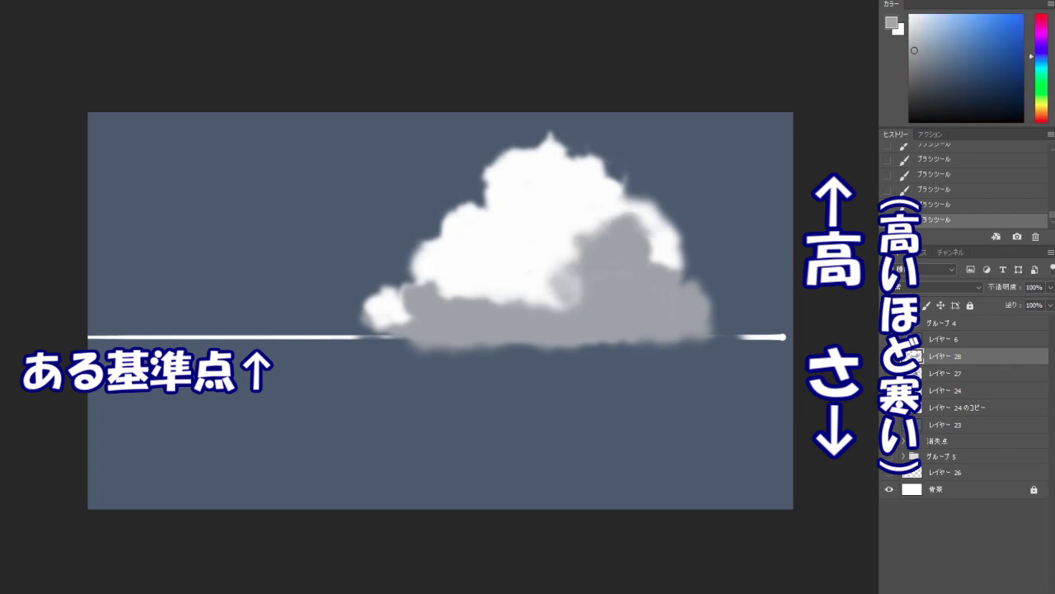
key("ctrl+minus")
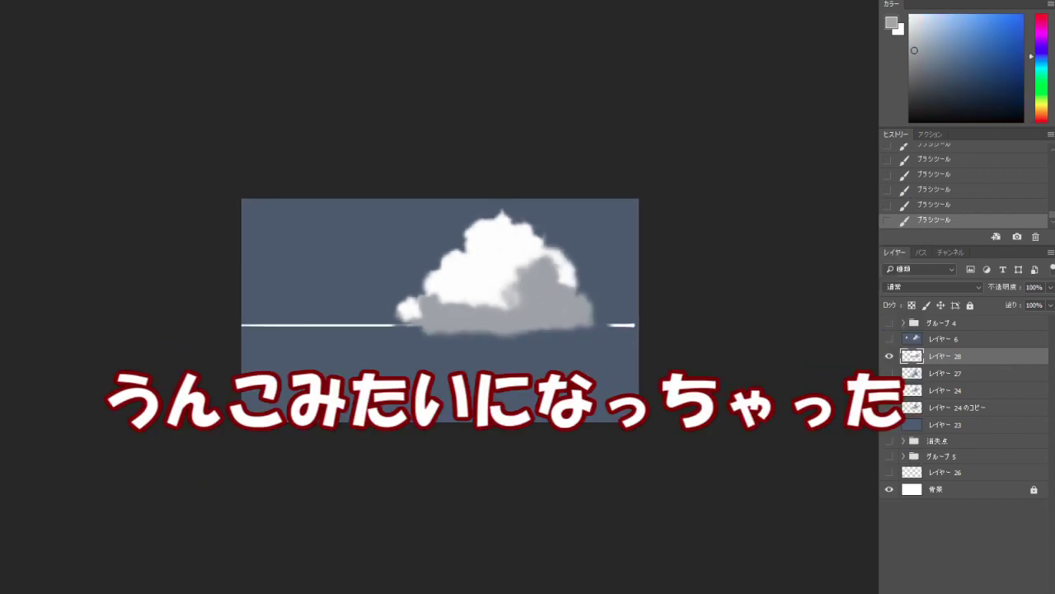
key("ctrl+plus")
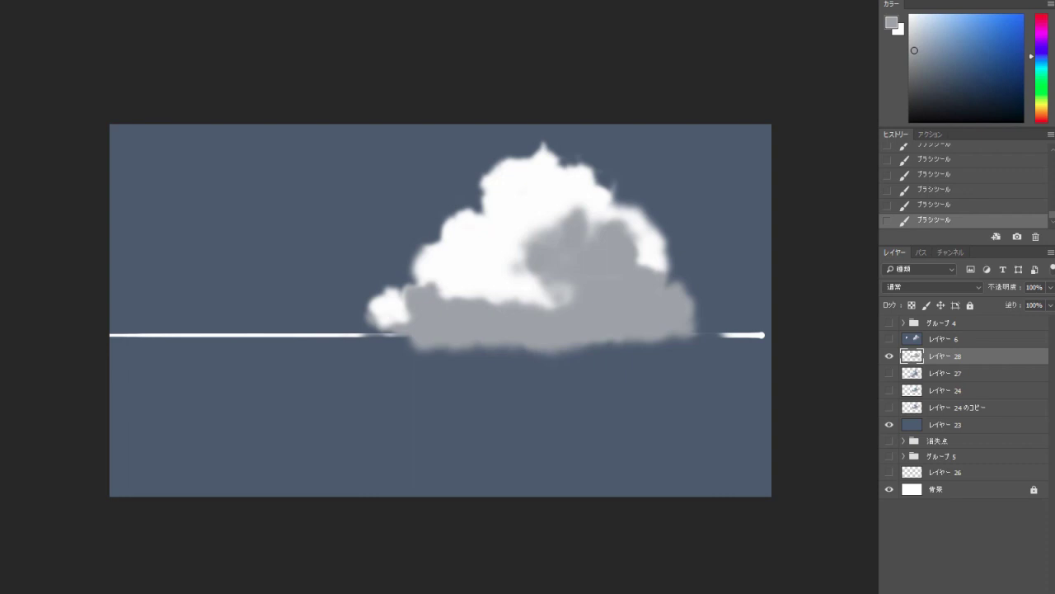
Step: Add a new layer above レイヤー 28 and set up white paint with the 200 px cloud brush
key("x")
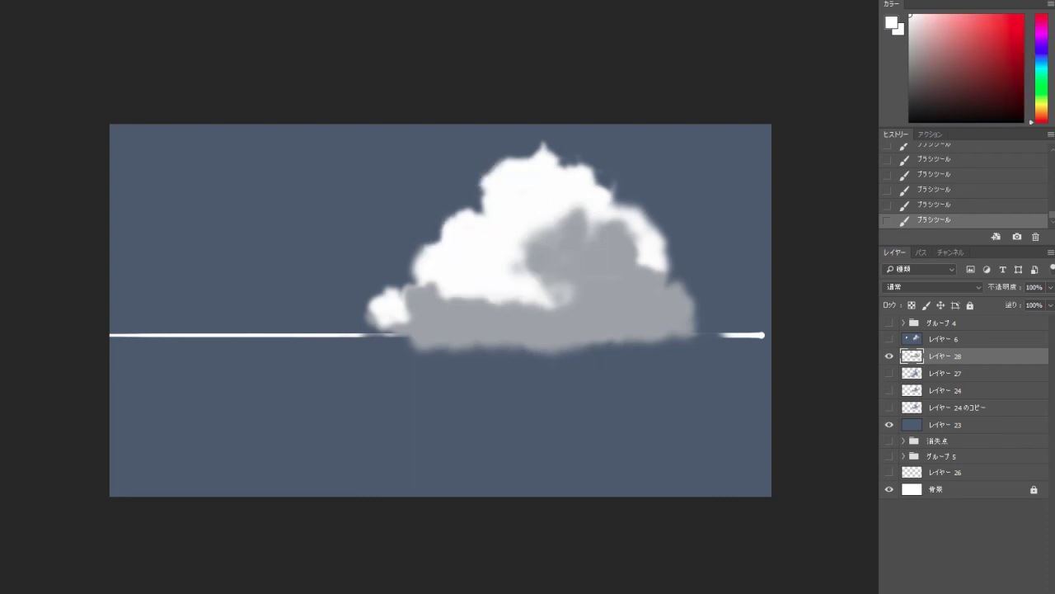
key("ctrl+shift+alt+n")
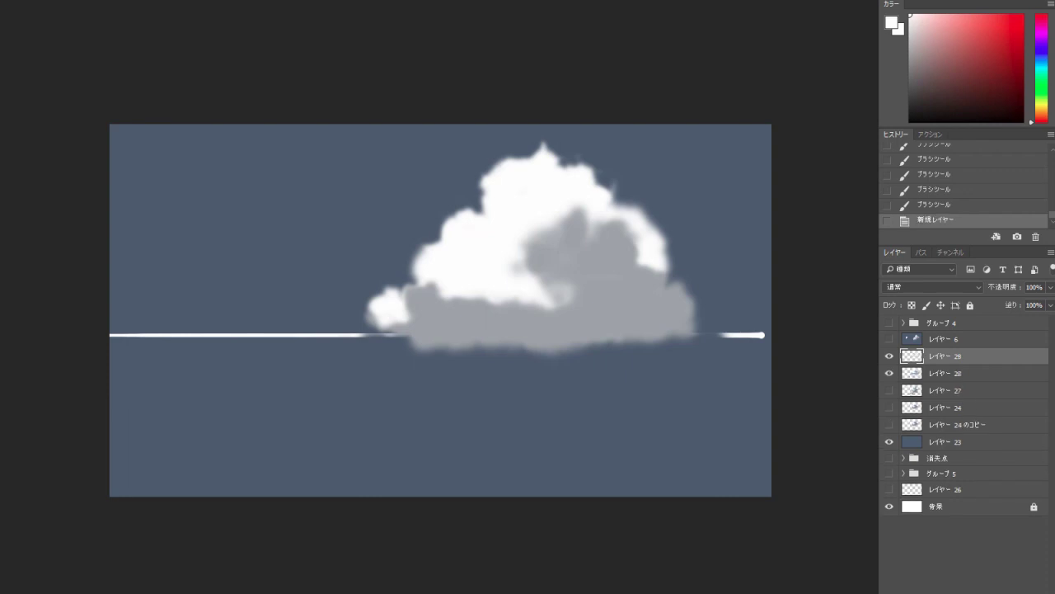
right_click(388, 230)
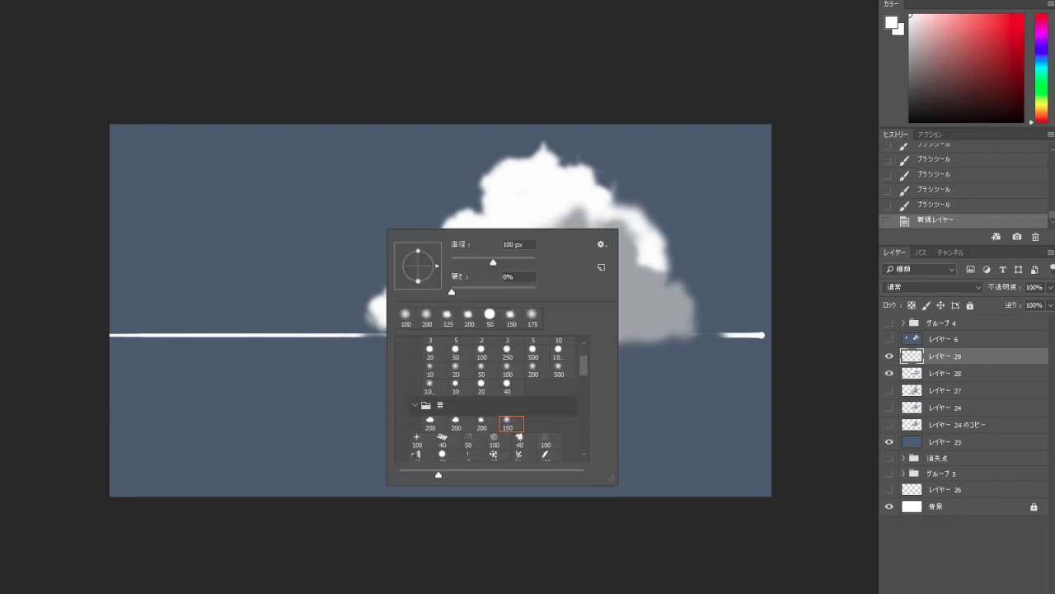
left_click(482, 423)
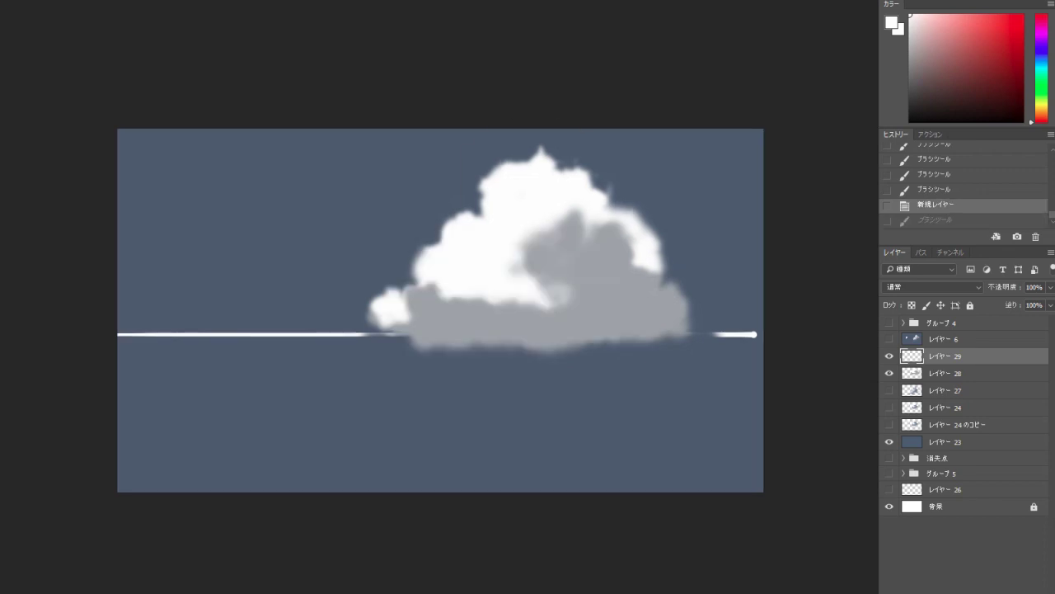
Step: Paint a tall white cloud over the canvas's left half and erase it below the horizontal line
left_click(203, 312)
key("ctrl+z")
mouse_move(258, 317)
left_mouse_down()
mouse_move(183, 385)
mouse_move(231, 196)
mouse_move(188, 172)
mouse_move(330, 264)
mouse_move(350, 332)
mouse_move(329, 381)
mouse_move(284, 350)
mouse_move(315, 371)
left_mouse_up()
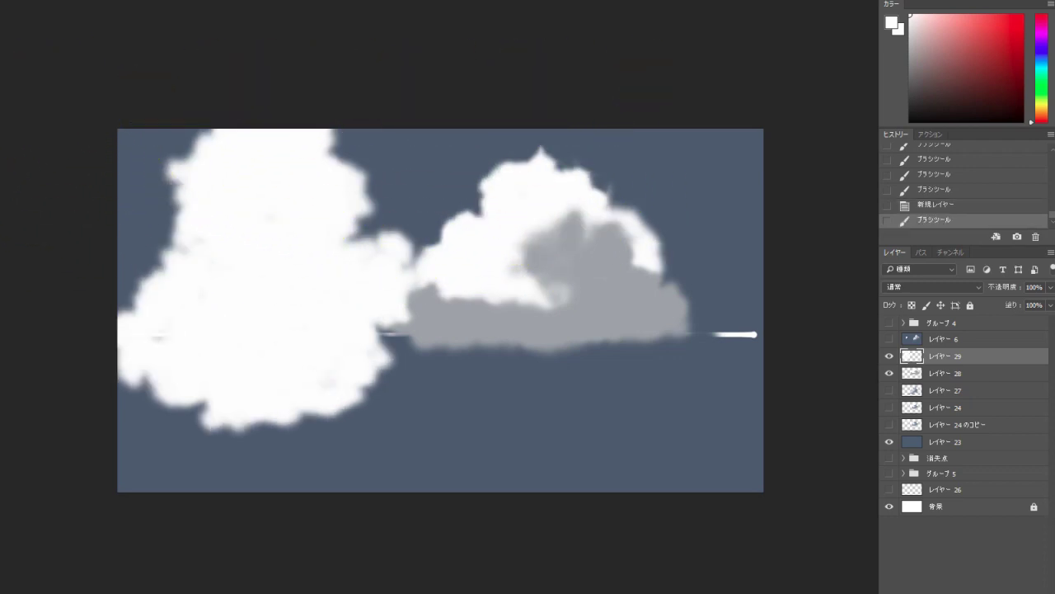
mouse_move(210, 422)
left_mouse_down()
mouse_move(360, 398)
mouse_move(311, 386)
mouse_move(178, 400)
mouse_move(368, 390)
mouse_move(355, 390)
left_mouse_up()
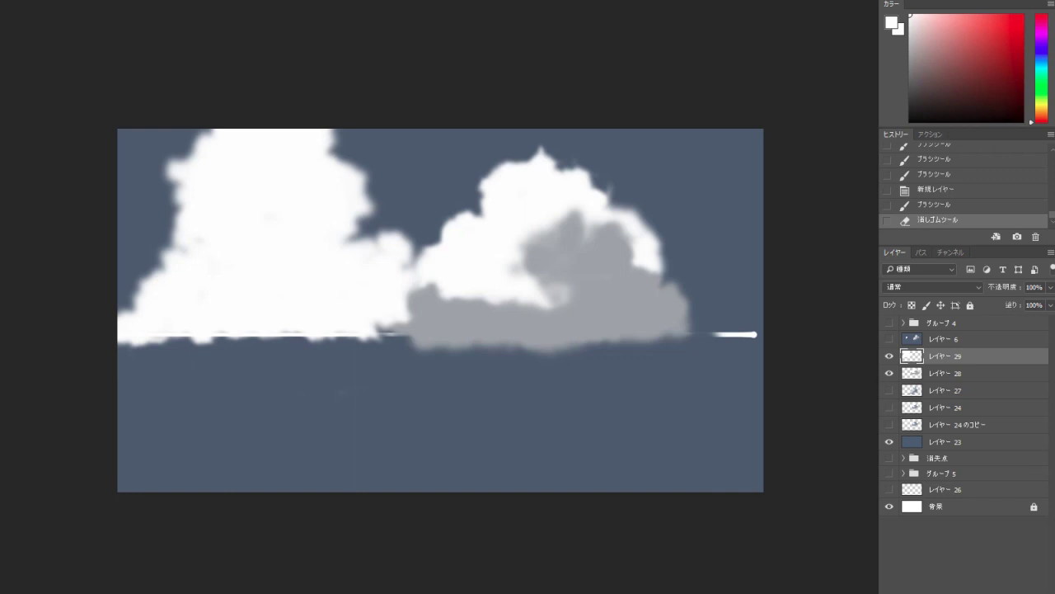
Step: Shade the tall cloud's right side and base in gray, cutting into the shadow edge with sampled white
mouse_move(302, 201)
left_mouse_down()
mouse_move(322, 221)
mouse_move(248, 286)
mouse_move(328, 277)
left_mouse_up()
mouse_move(323, 289)
left_mouse_down()
mouse_move(276, 305)
mouse_move(302, 306)
left_mouse_up()
left_click(371, 276, "alt")
left_click_drag(233, 254, 299, 186)
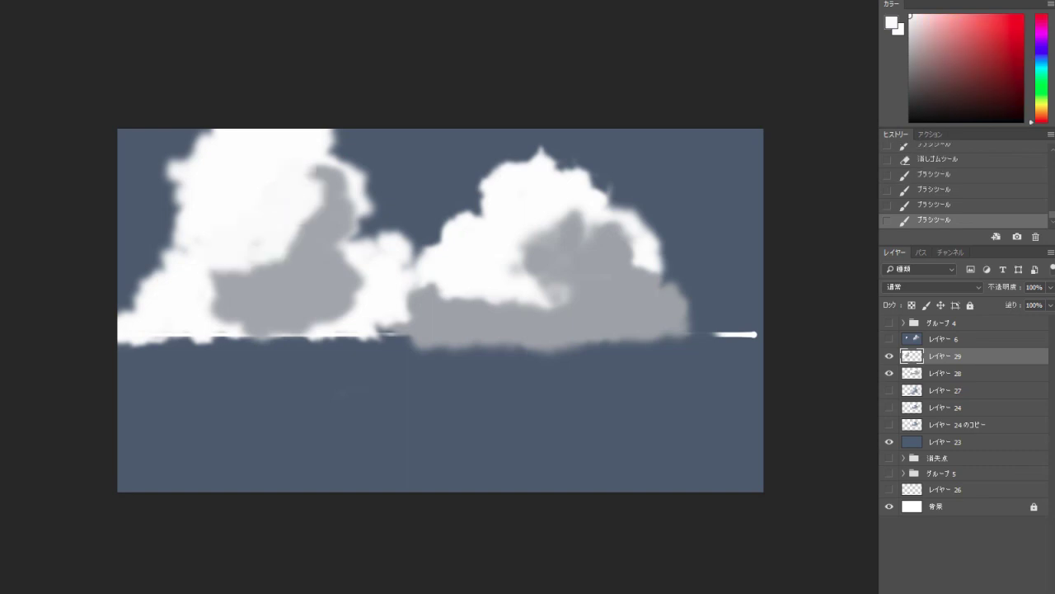
left_click(284, 260, "alt")
mouse_move(279, 245)
left_mouse_down()
mouse_move(225, 261)
mouse_move(160, 317)
mouse_move(203, 271)
left_mouse_up()
left_click(243, 209, "alt")
left_click_drag(304, 220, 298, 225)
Step: Refine the tall cloud's inner billows with alternating sampled gray and white, and extend the shadow toward its lower right
left_click(323, 231, "alt")
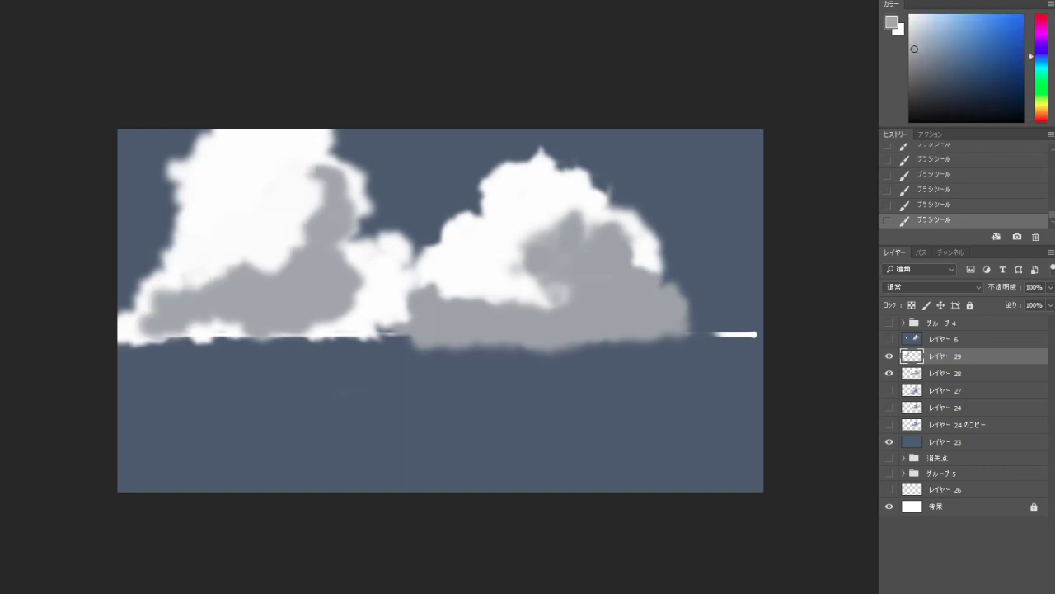
left_click_drag(320, 183, 259, 269)
left_click(190, 256, "alt")
mouse_move(180, 292)
left_mouse_down()
mouse_move(289, 259)
mouse_move(221, 257)
mouse_move(292, 239)
left_mouse_up()
left_click(284, 285, "alt")
left_click(247, 190, "alt")
mouse_move(321, 169)
left_mouse_down()
mouse_move(284, 187)
mouse_move(247, 233)
left_mouse_up()
left_click(329, 280, "alt")
left_click_drag(355, 268, 386, 321)
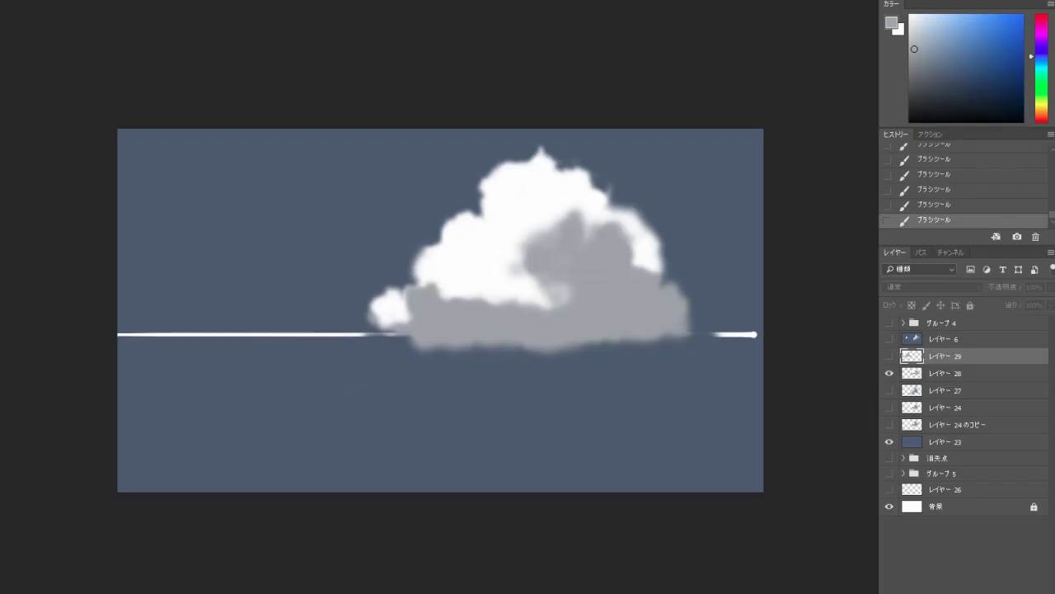
Step: Select レイヤー 28 and erase the upper part of its rounded cloud
left_click(363, 334)
left_click(427, 211)
left_click(946, 373)
key("e")
mouse_move(487, 165)
left_mouse_down()
mouse_move(595, 172)
mouse_move(635, 208)
left_mouse_up()
Step: Widen the remaining cloud into a long low bank, painting white on top and gray underneath with sampled colours
key("b")
left_click(487, 259, "alt")
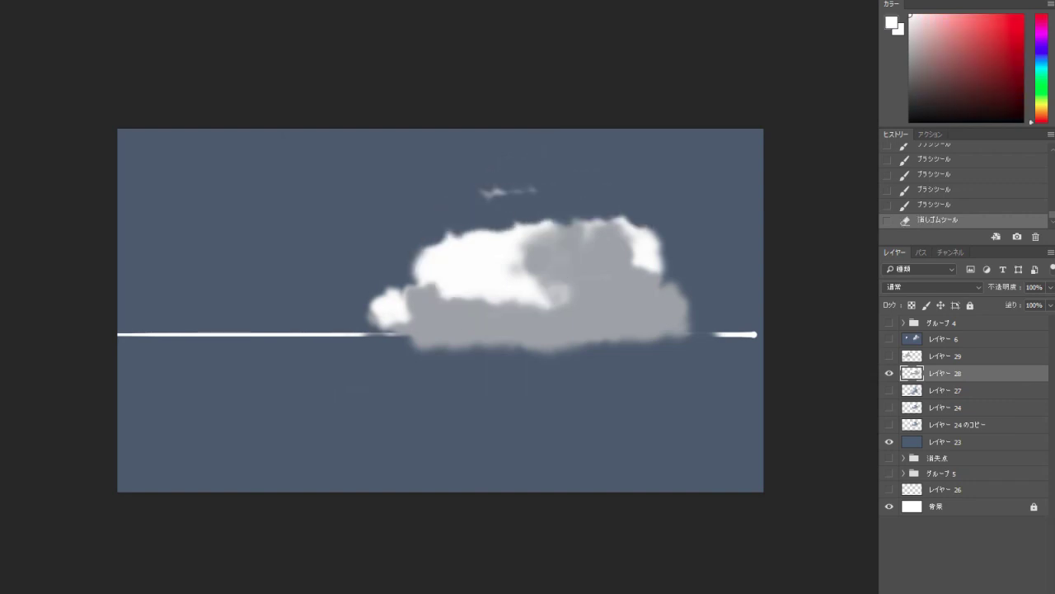
mouse_move(421, 268)
left_mouse_down()
mouse_move(511, 225)
mouse_move(532, 260)
mouse_move(270, 276)
left_mouse_up()
left_click(433, 309, "alt")
mouse_move(445, 296)
left_mouse_down()
mouse_move(362, 320)
mouse_move(701, 284)
left_mouse_up()
left_click(346, 262, "alt")
mouse_move(285, 289)
left_mouse_down()
mouse_move(532, 293)
mouse_move(680, 243)
left_mouse_up()
left_click(527, 325, "alt")
left_click(461, 256, "alt")
left_click_drag(395, 280, 688, 260)
scroll(441, 310, "down", 3)
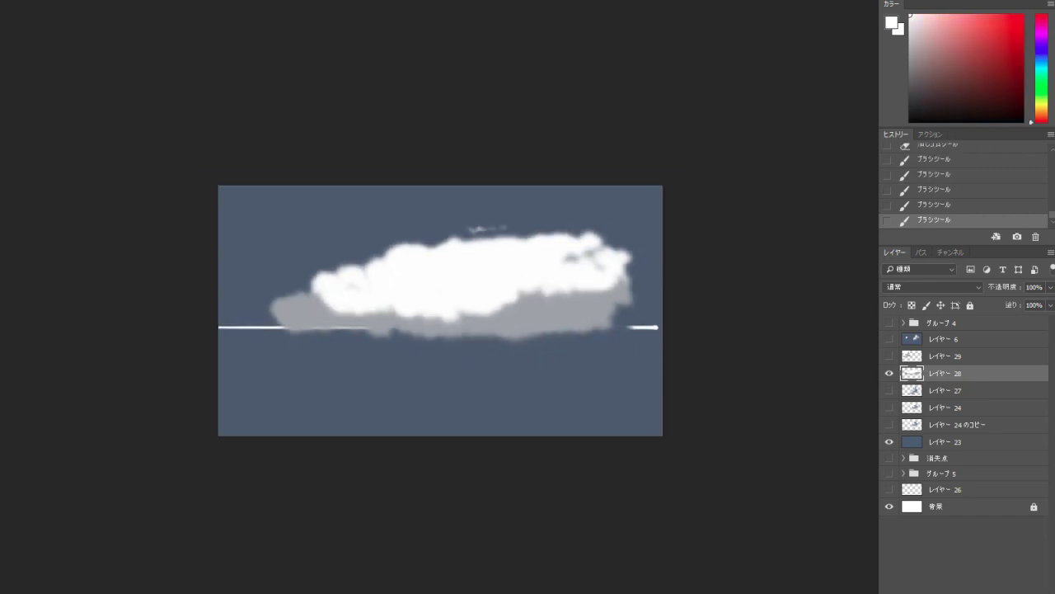
Step: Paint an even gray band along the wide cloud's underside and erase its base level with the horizontal line
key("ctrl+plus")
key("e")
mouse_move(247, 334)
left_mouse_down()
mouse_move(606, 332)
mouse_move(284, 331)
mouse_move(581, 320)
left_mouse_up()
key("b")
left_click(613, 310, "alt")
mouse_move(305, 330)
left_mouse_down()
mouse_move(503, 301)
mouse_move(314, 340)
mouse_move(586, 323)
left_mouse_up()
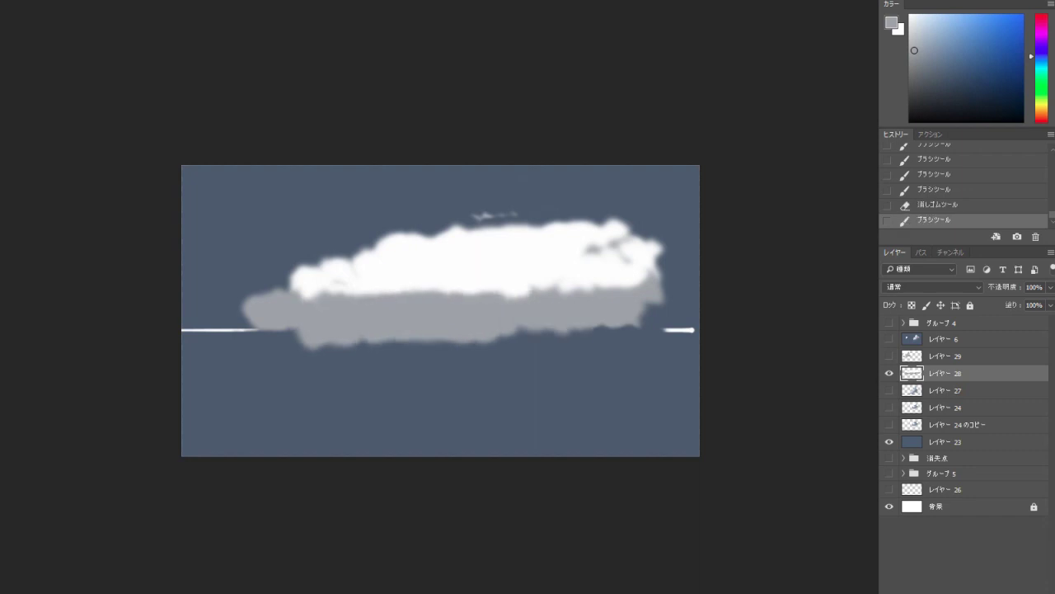
key("e")
mouse_move(264, 330)
left_mouse_down()
mouse_move(627, 330)
mouse_move(487, 335)
left_mouse_up()
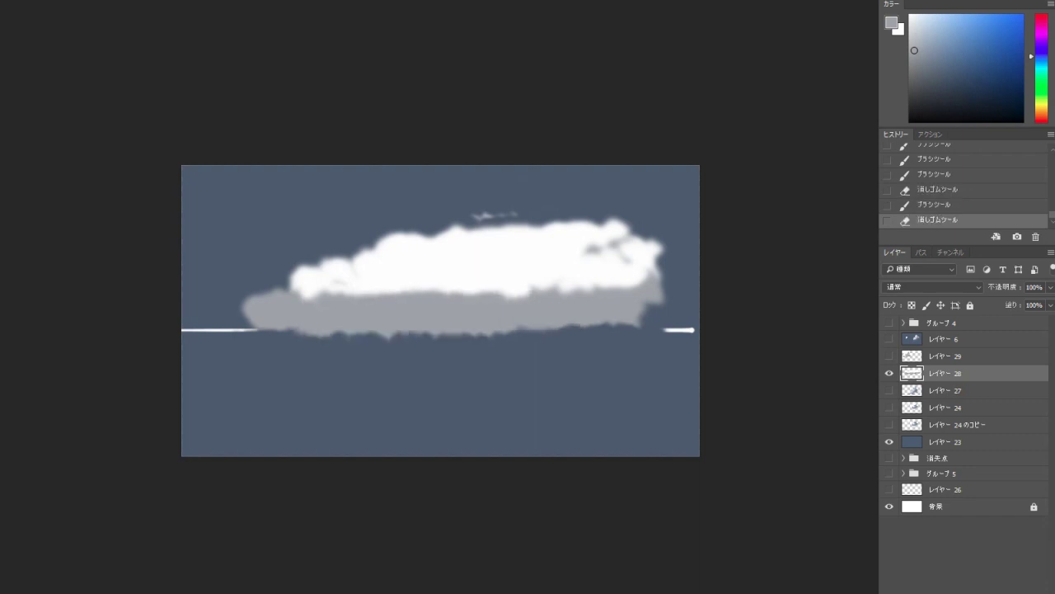
Step: Thicken the gray base and build a large white mound on top of the wide cloud
key("b")
mouse_move(287, 332)
left_mouse_down()
mouse_move(561, 298)
mouse_move(422, 338)
left_mouse_up()
left_click(404, 260, "alt")
mouse_move(361, 247)
left_mouse_down()
mouse_move(466, 197)
mouse_move(607, 237)
mouse_move(598, 244)
left_mouse_up()
scroll(440, 310, "up", 1)
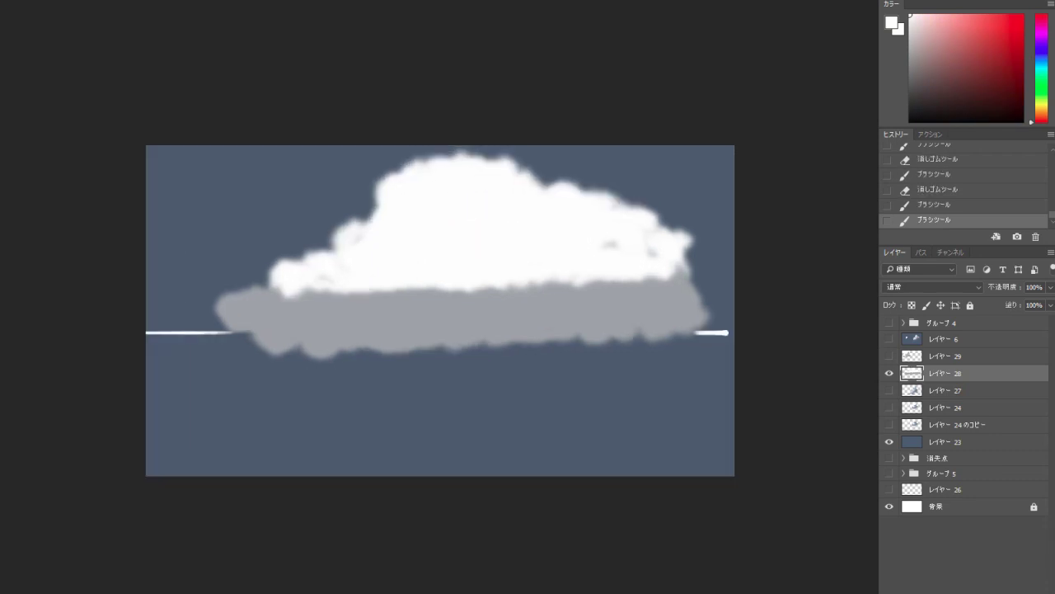
scroll(440, 310, "up", 2)
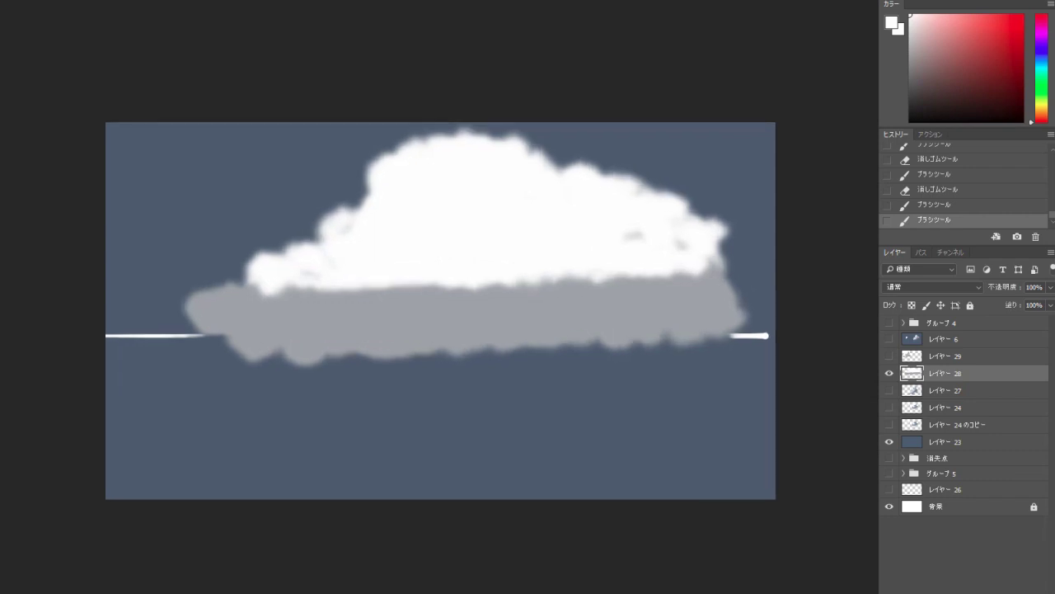
Step: Check レイヤー 28 and レイヤー 29 separately, delete both layers, and show レイヤー 27
left_click(889, 372)
left_click(888, 355)
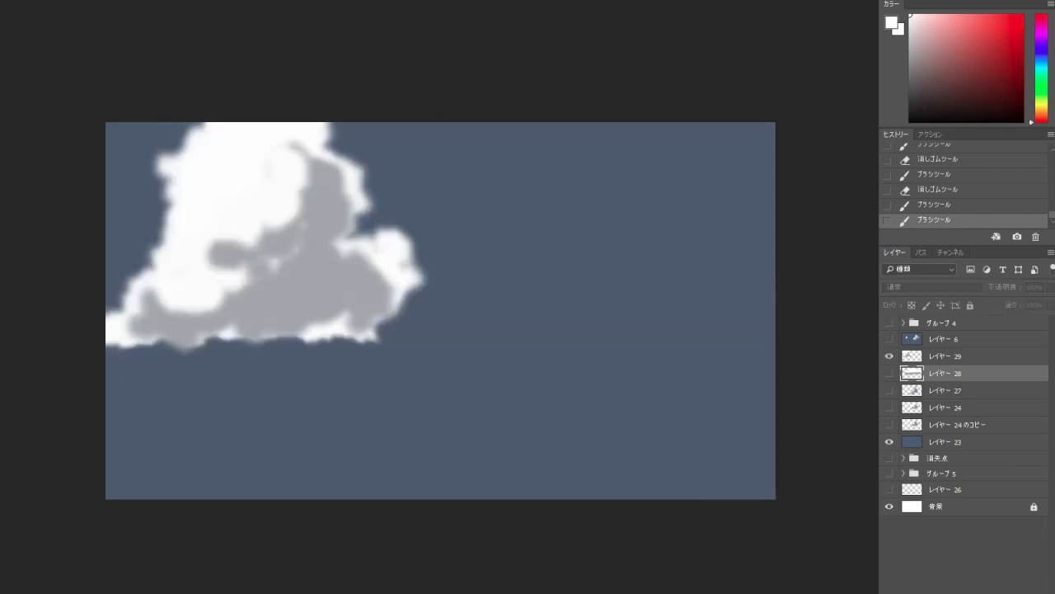
left_click(889, 355)
left_click(946, 356, "shift")
key("Delete")
left_click(889, 355)
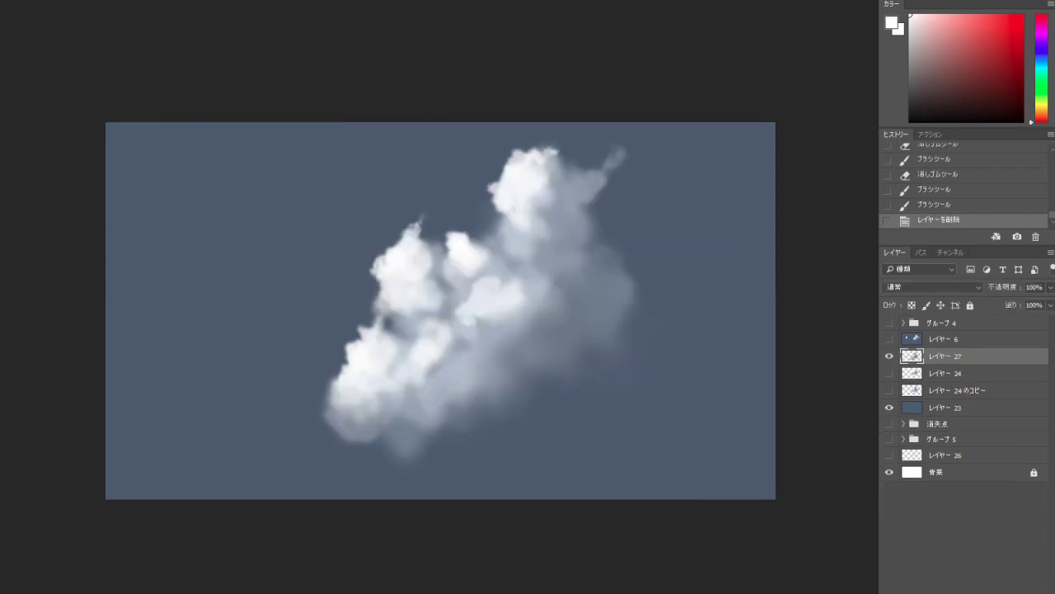
Step: Try a dab of gray-blue sampled from the cloud on its lower shadow, and undo it
left_click(485, 306, "alt")
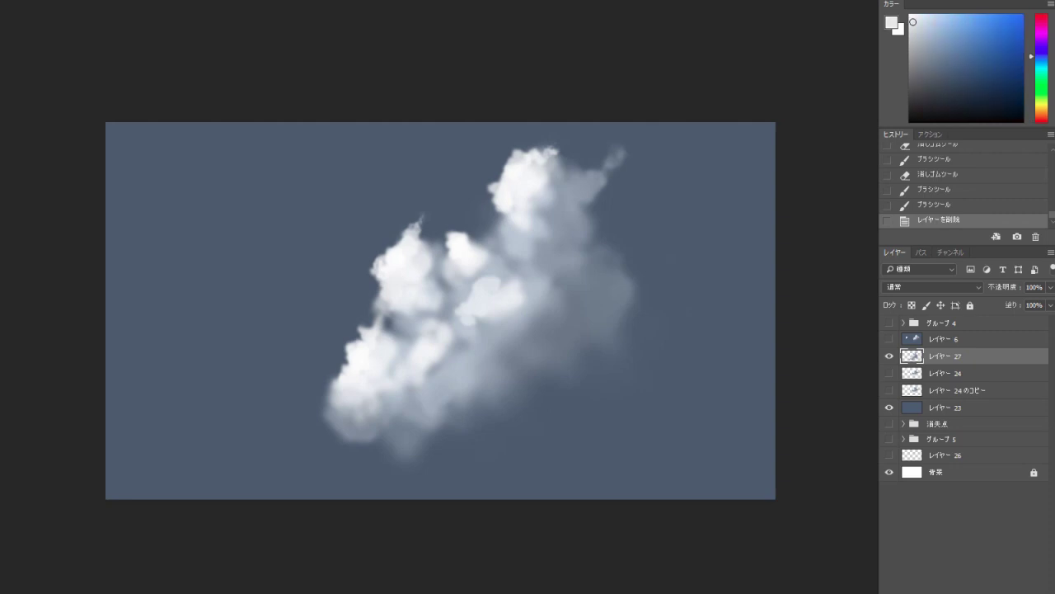
left_click(547, 346, "alt")
left_click(517, 393)
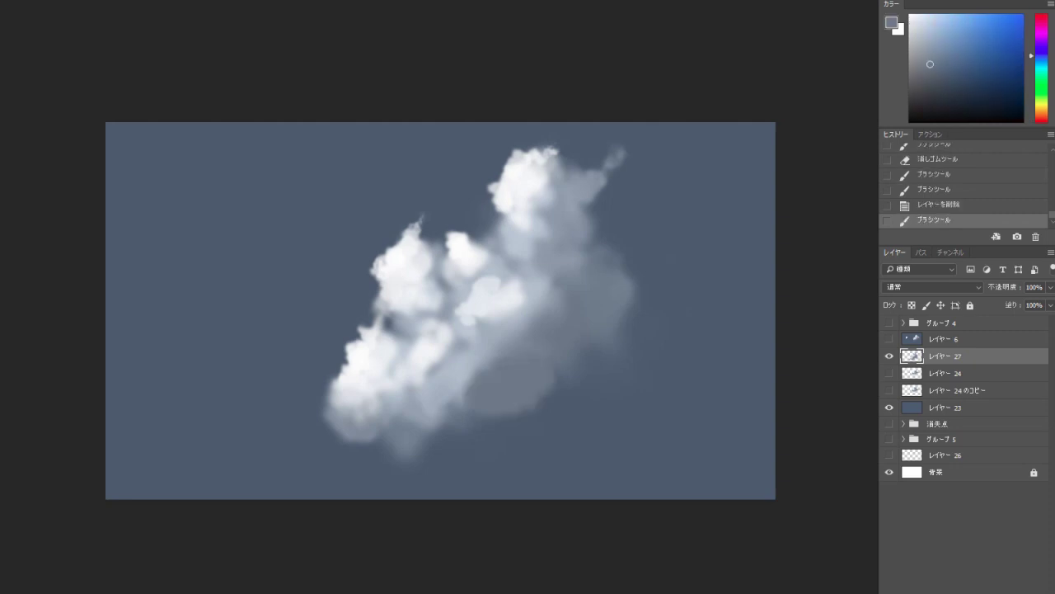
key("ctrl+z")
Step: Fill out the cloud's lower shadow with the soft 150 px brush, using gray-blue tones sampled from the cloud
right_click(610, 276)
left_click(724, 469)
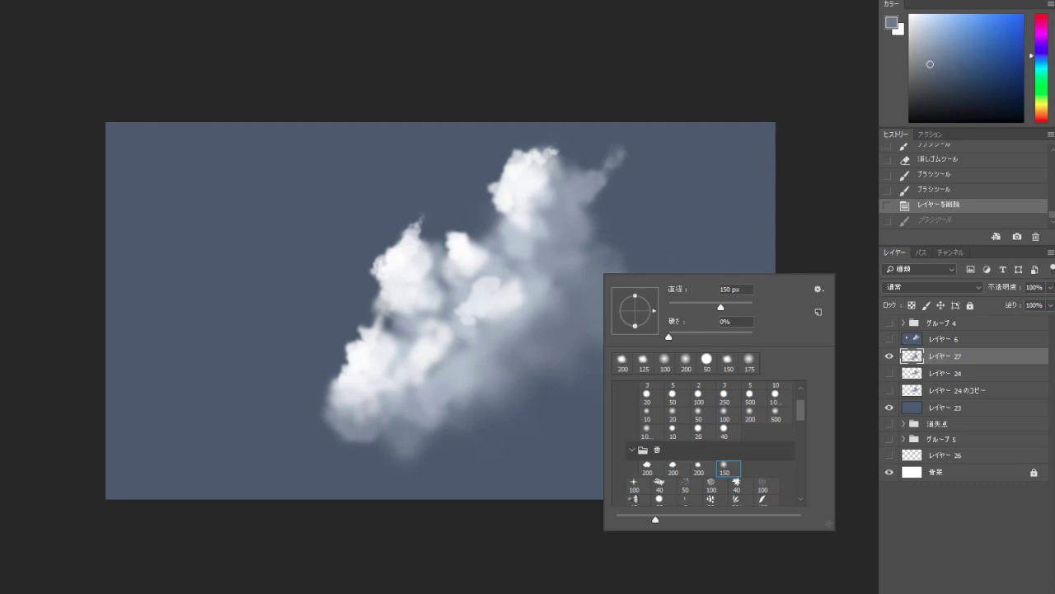
left_click(536, 355, "alt")
left_click_drag(453, 391, 552, 380)
left_click_drag(585, 371, 620, 324)
left_click(493, 337, "alt")
left_click_drag(491, 356, 554, 336)
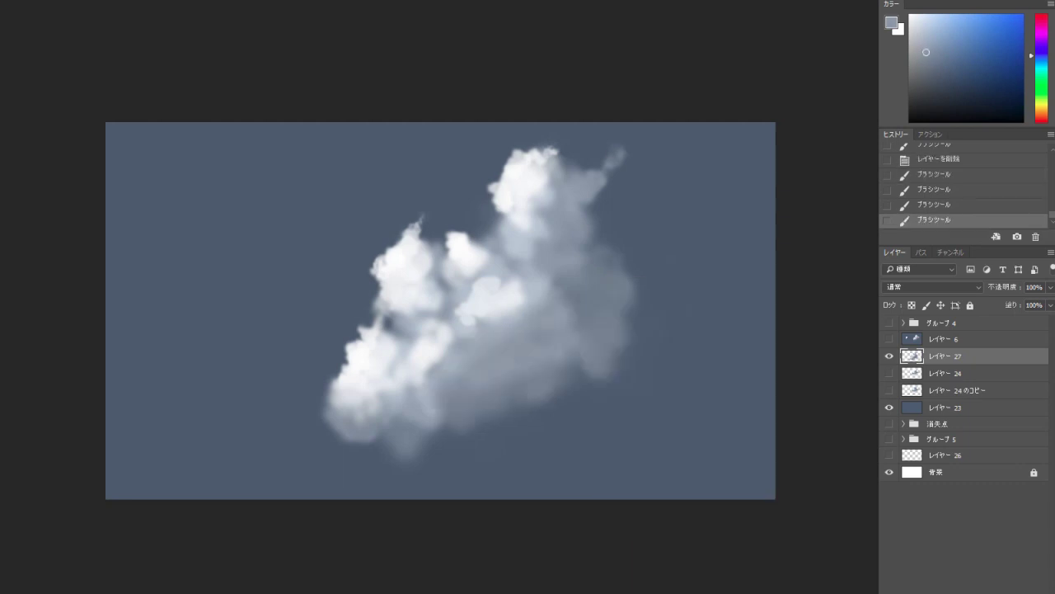
Step: Extend the gray-blue shadow outward along the cloud's right edge, and hide レイヤー 27
left_click_drag(596, 236, 660, 334)
left_click(561, 350, "alt")
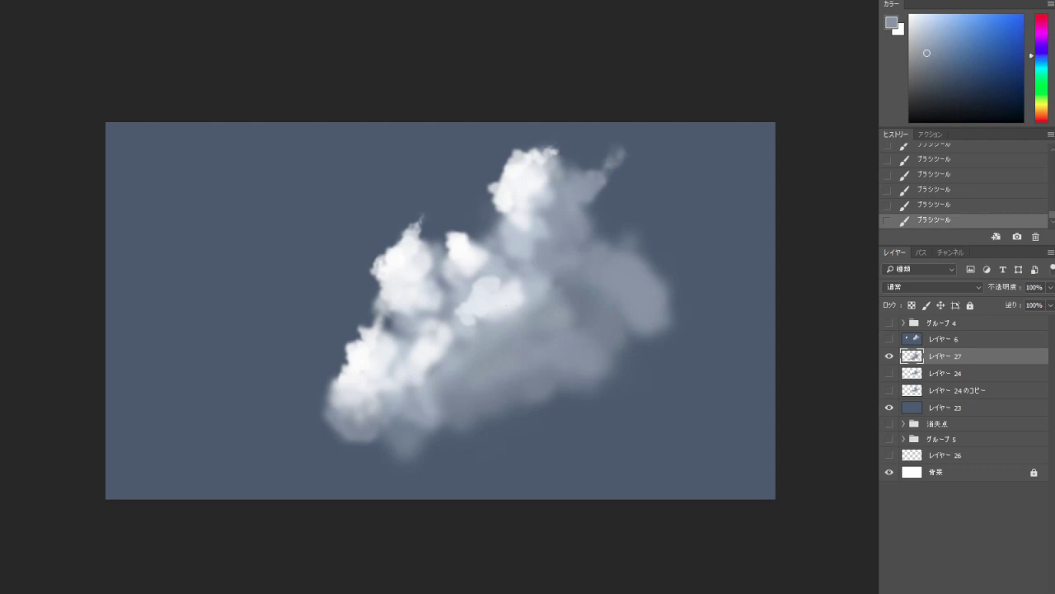
left_click(889, 356)
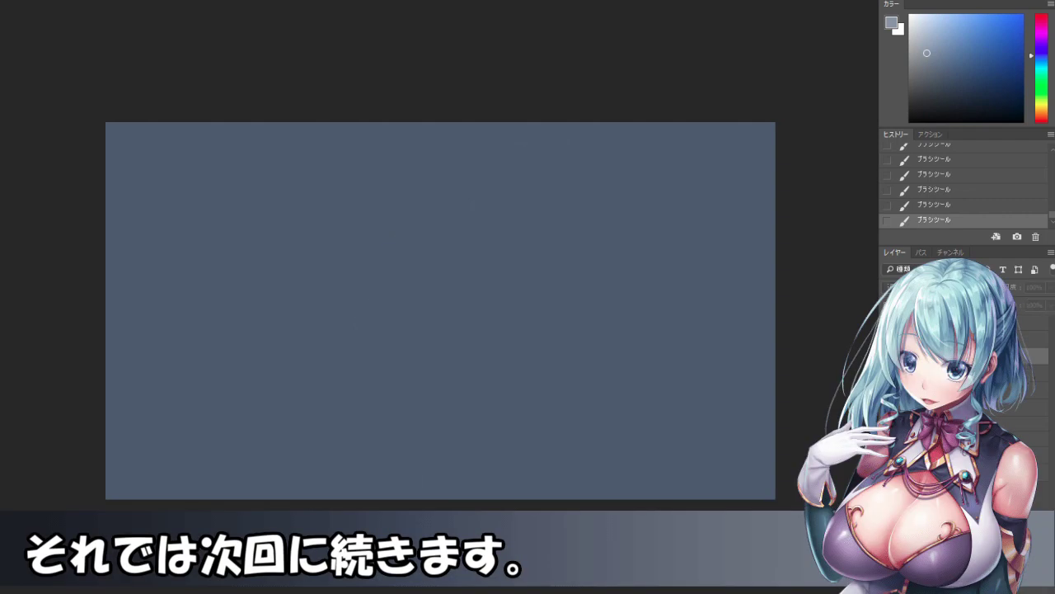